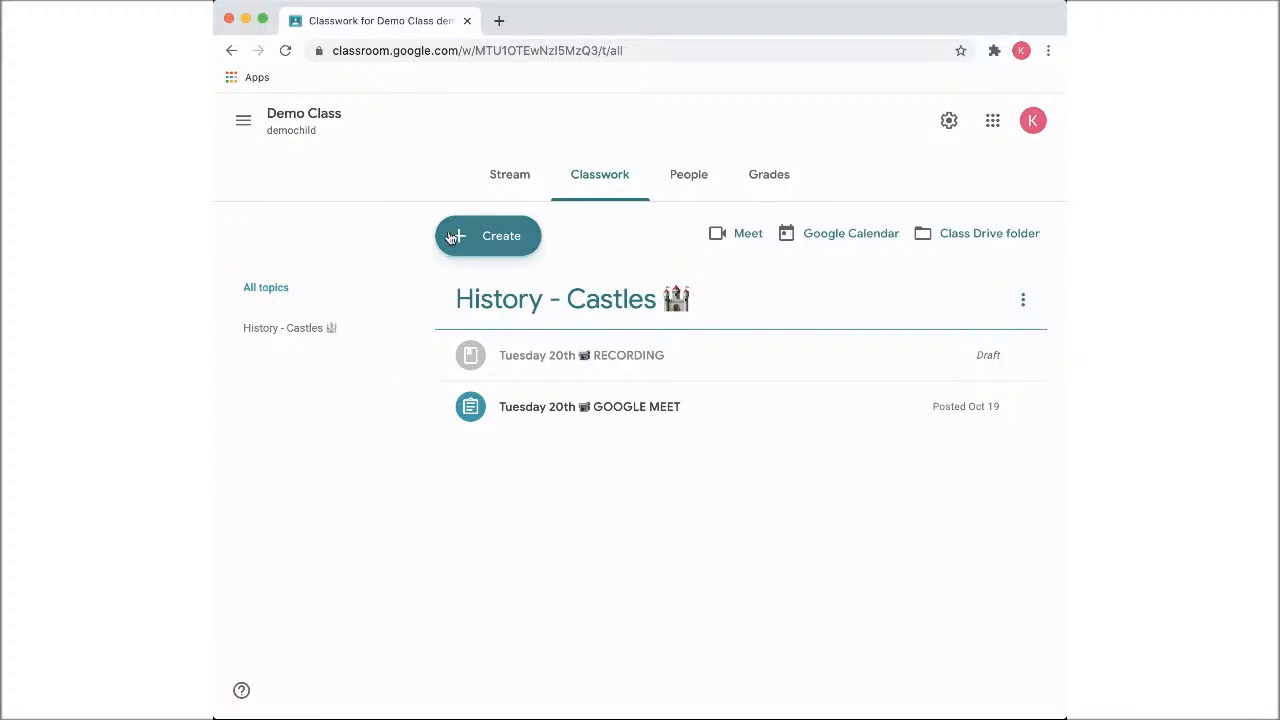
Add a new classwork topic named "Geography - Rainforest"
left_click(495, 249)
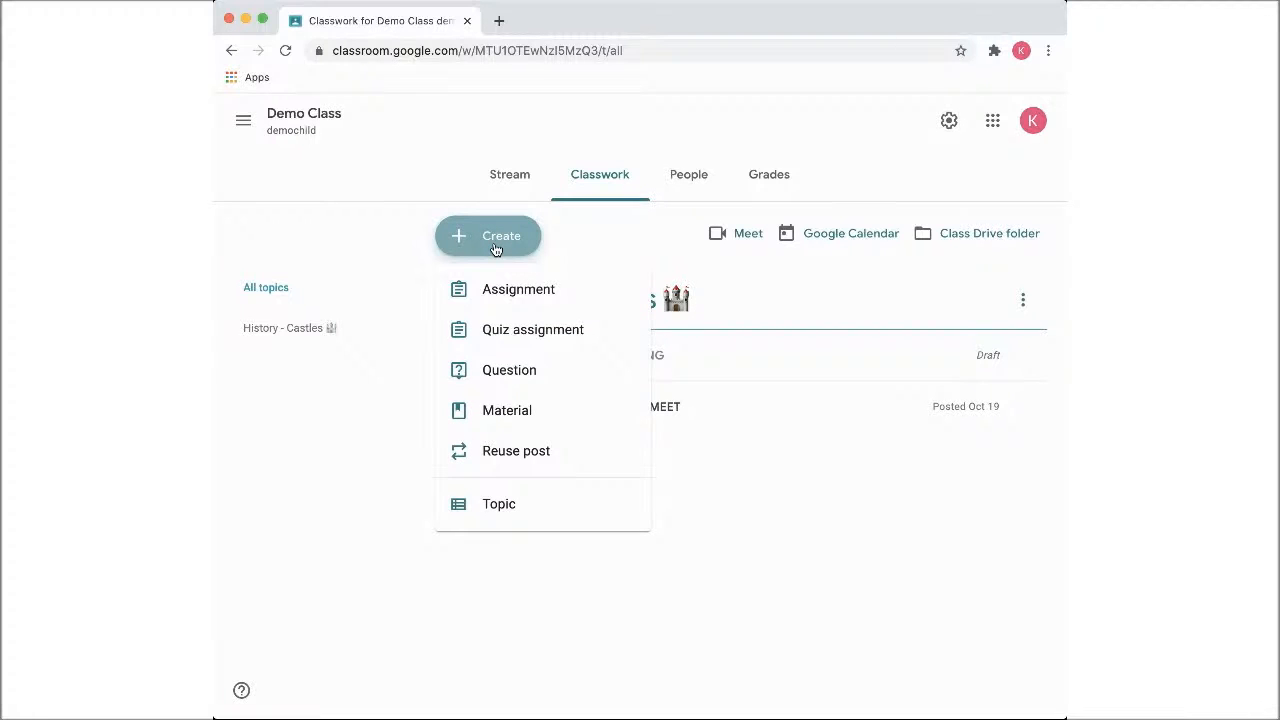
left_click(510, 517)
type("Geography - Rainforest")
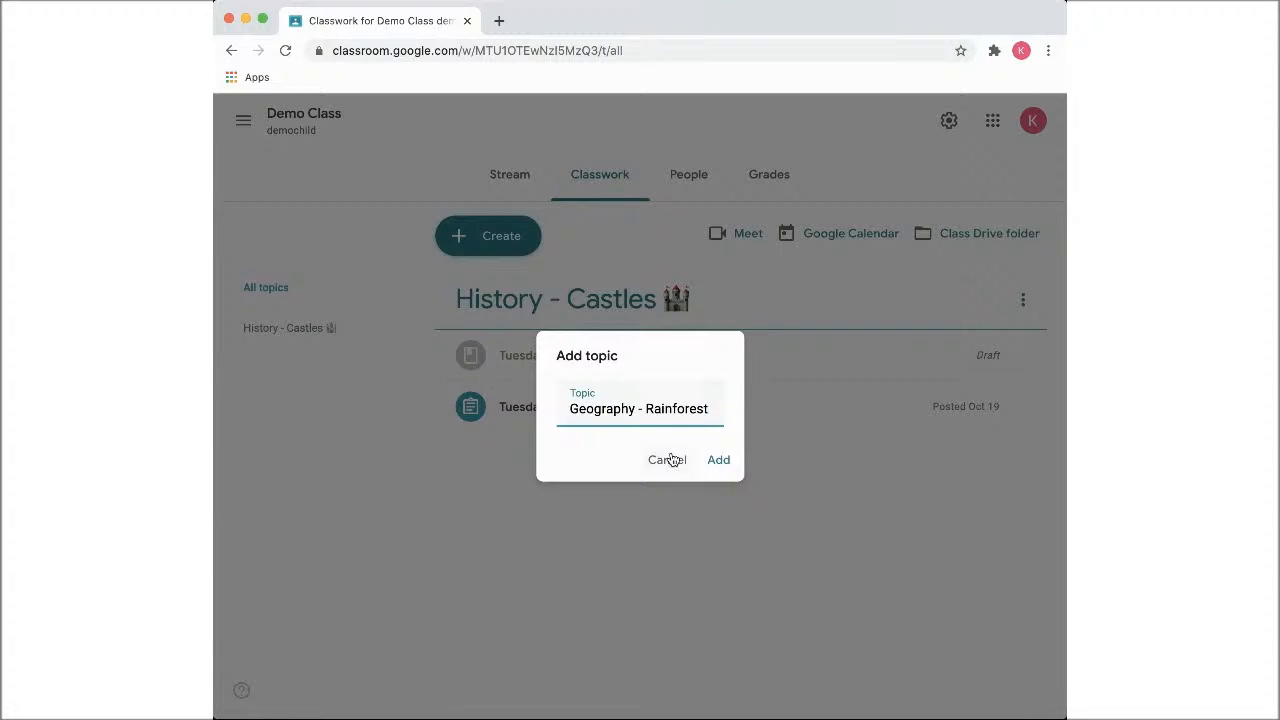
left_click(724, 461)
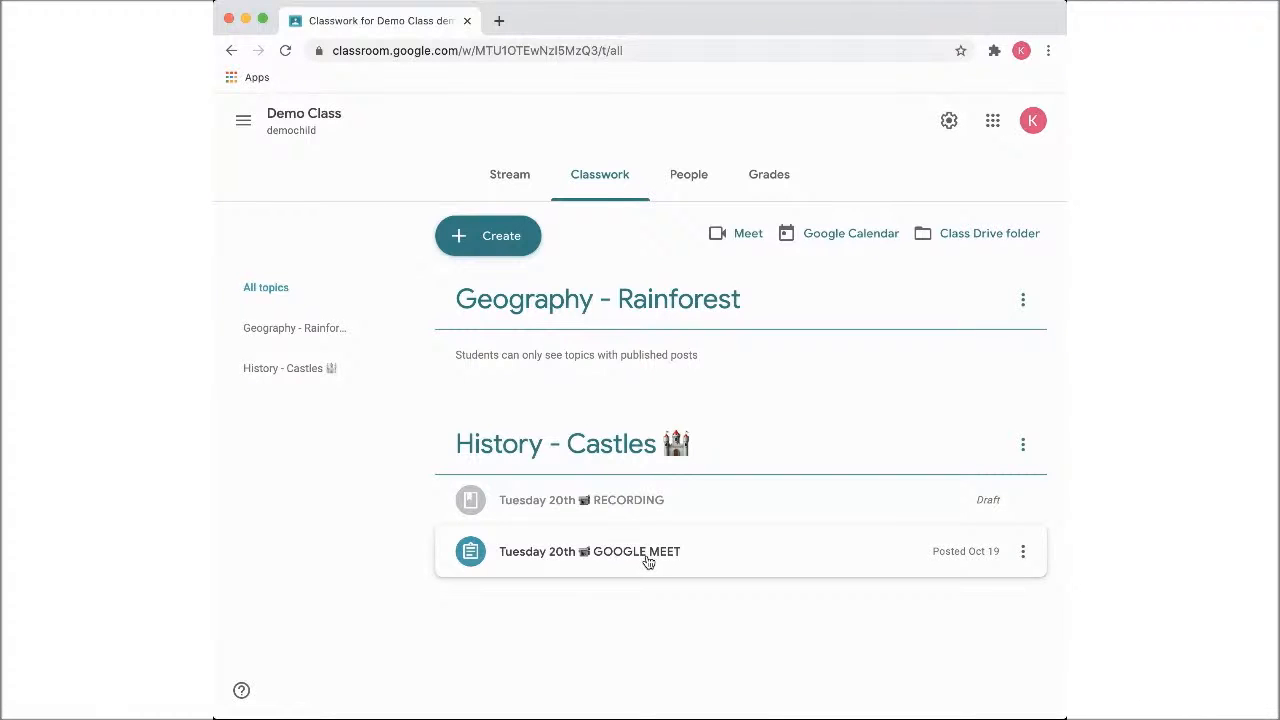
Examine the details and attachments of the "Tuesday 20th GOOGLE MEET" assignment under History - Castles
left_click(587, 562)
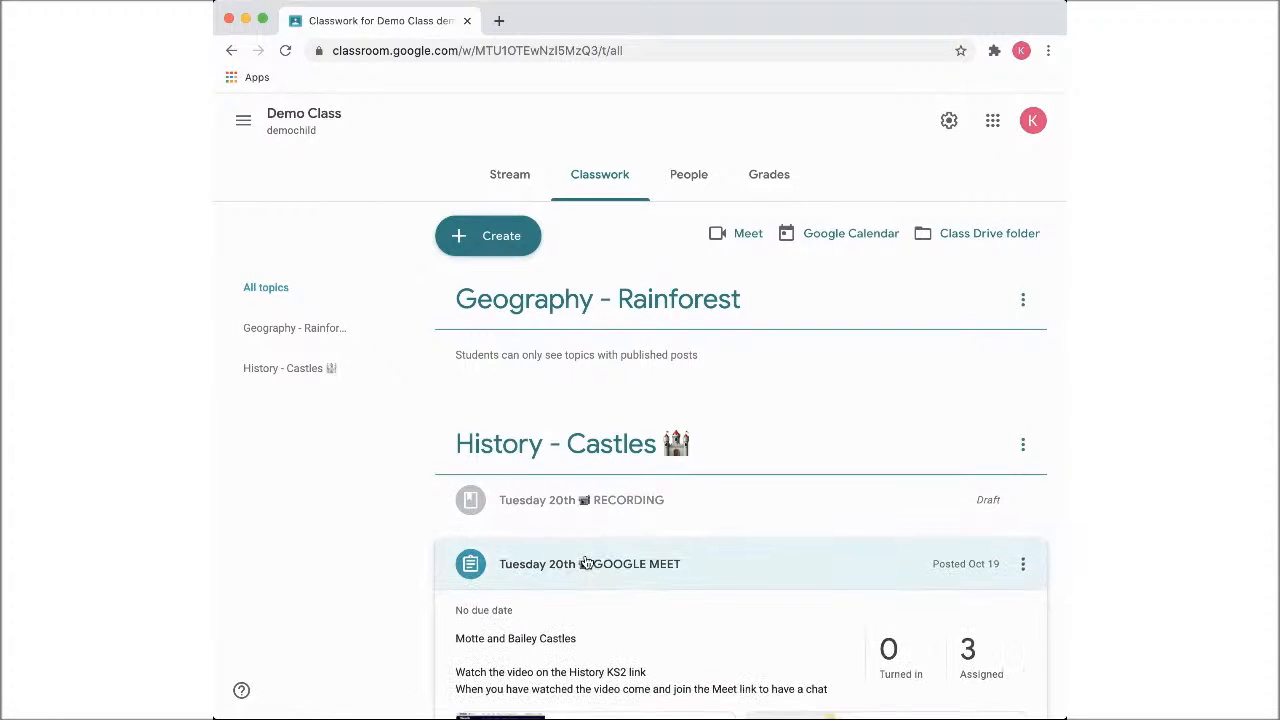
scroll(594, 574, "down", 1)
scroll(597, 577, "down", 1)
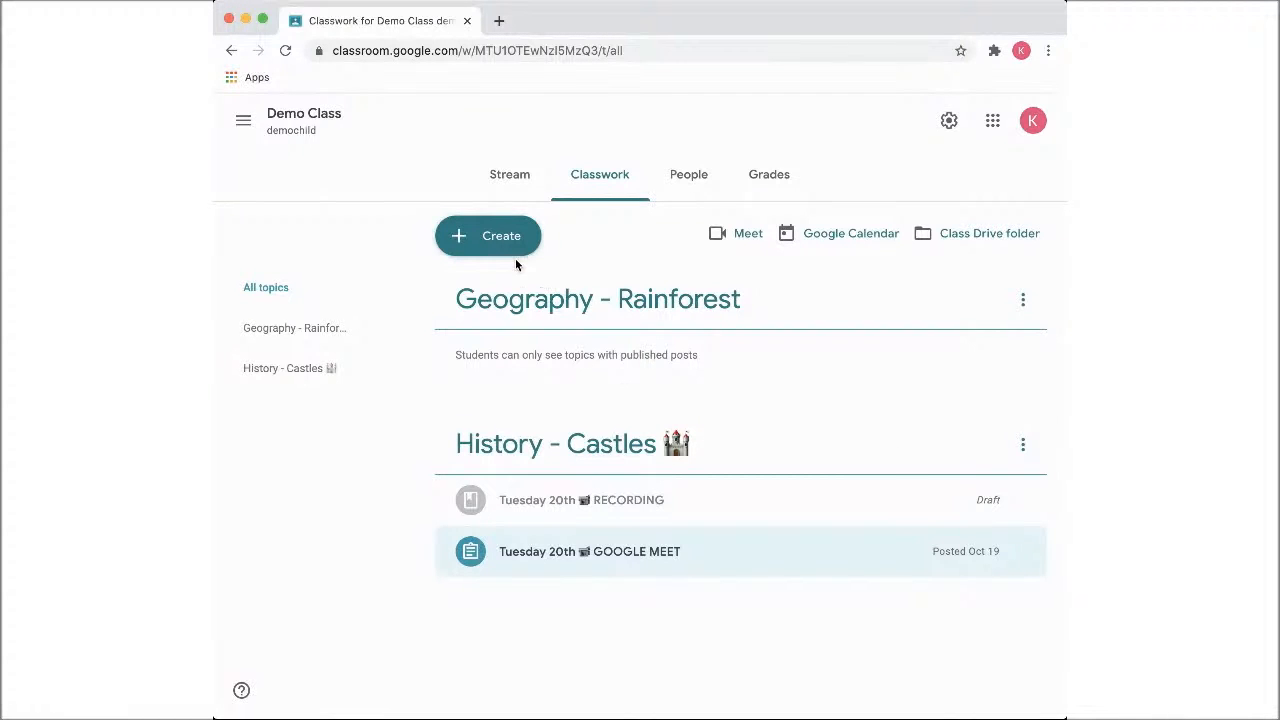
Create a new assignment titled "Tues 27th - ❌ NO MEET"
left_click(489, 242)
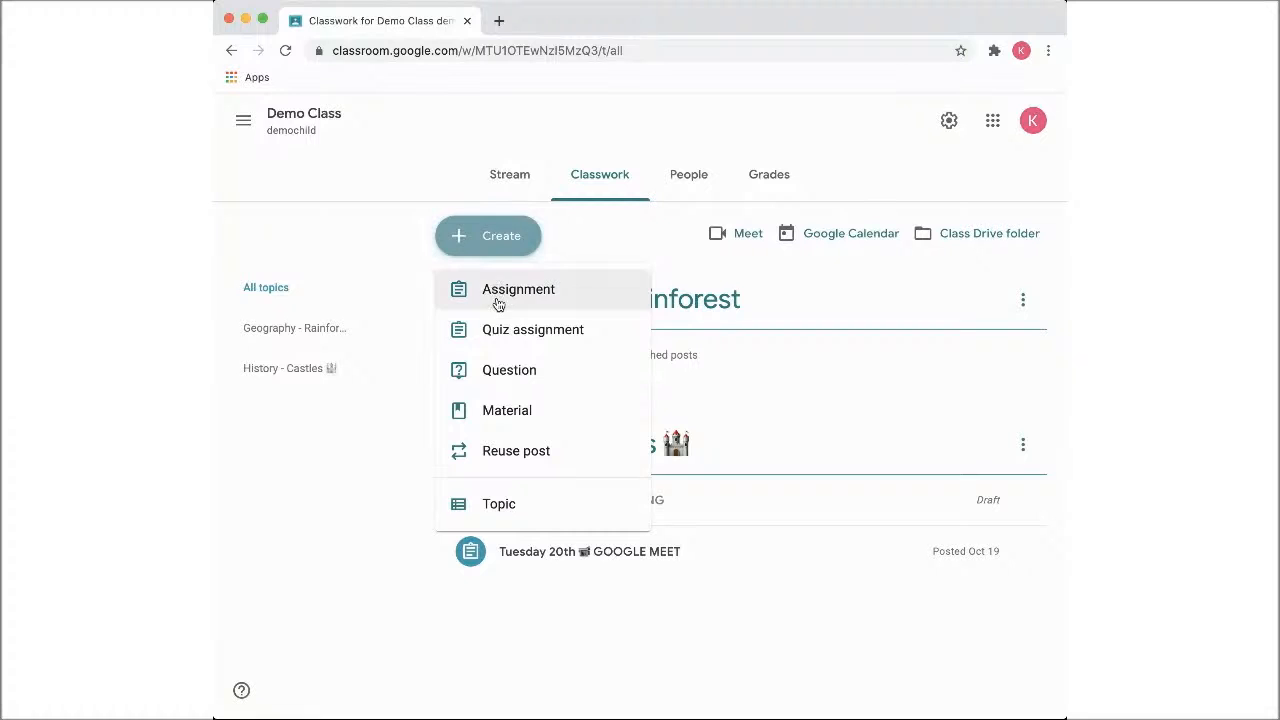
left_click(497, 300)
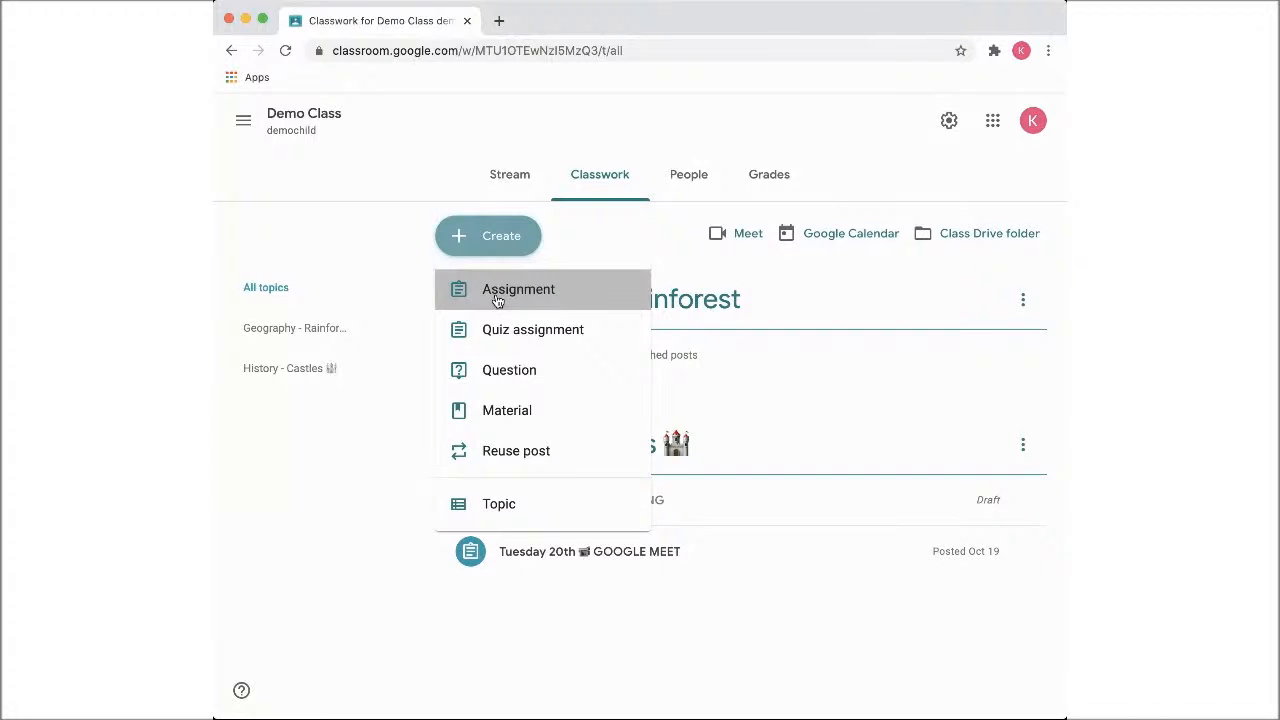
left_click(438, 197)
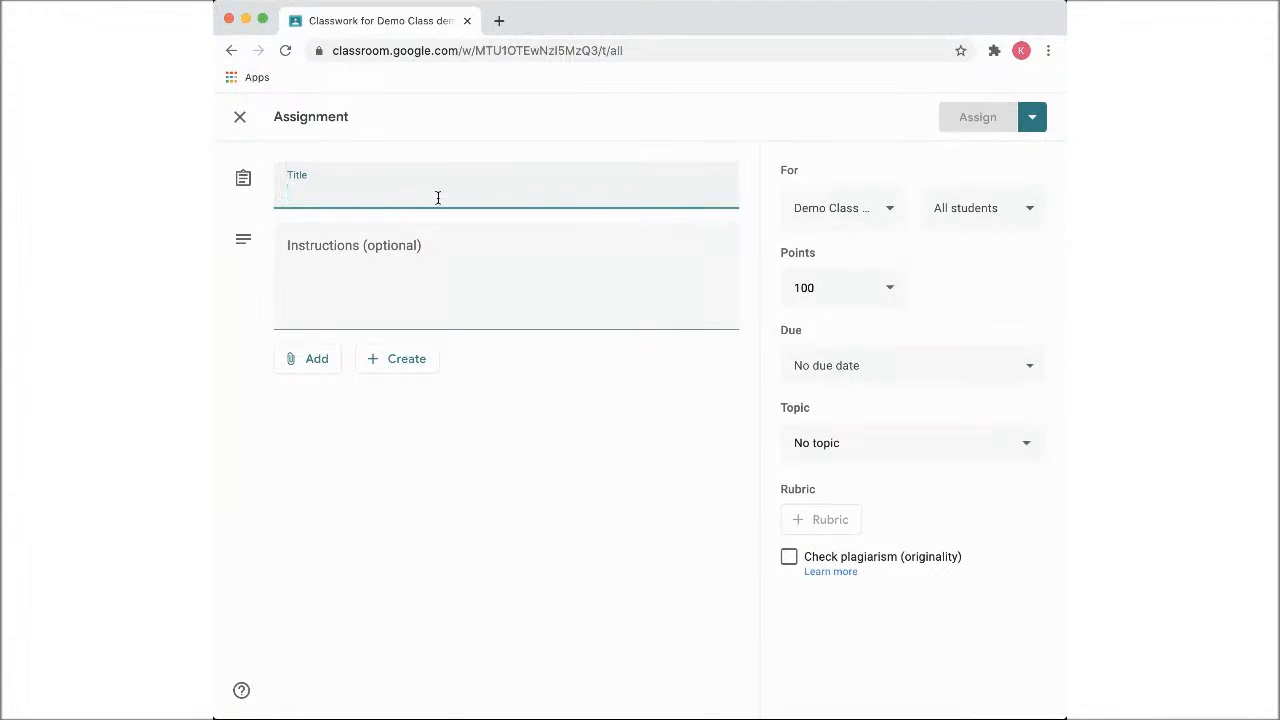
type("Tues 27th ")
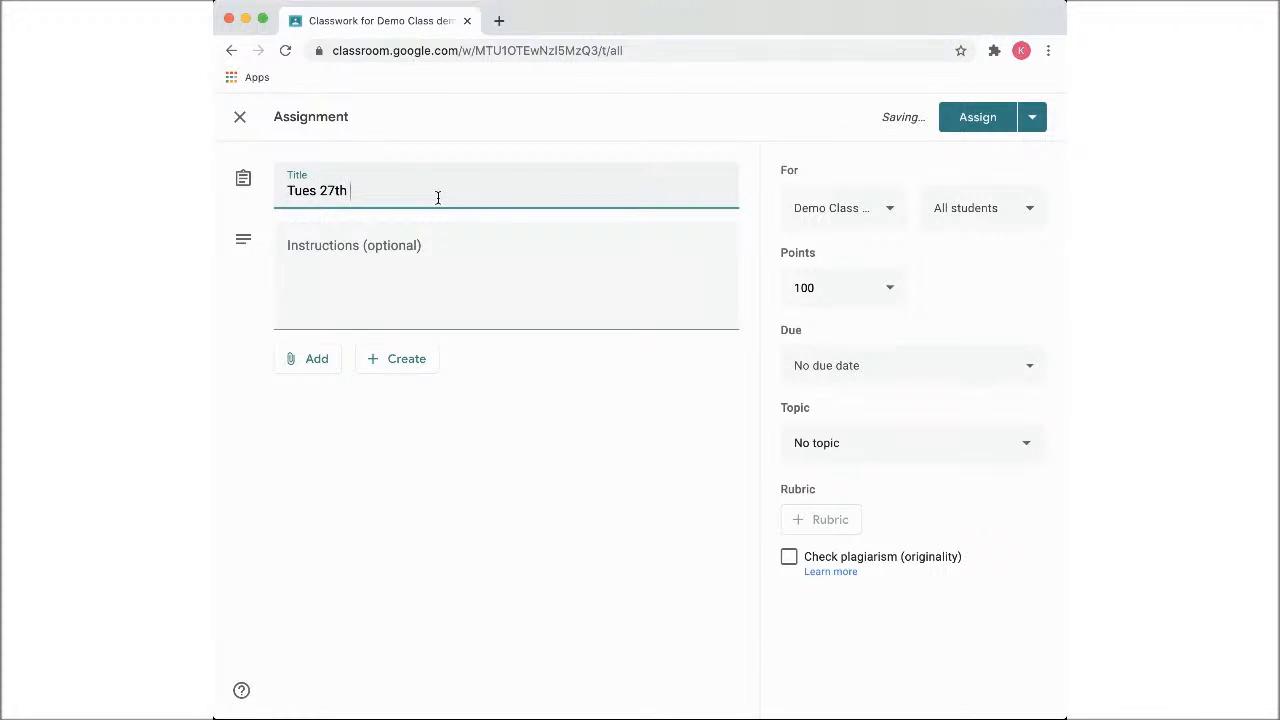
type("-")
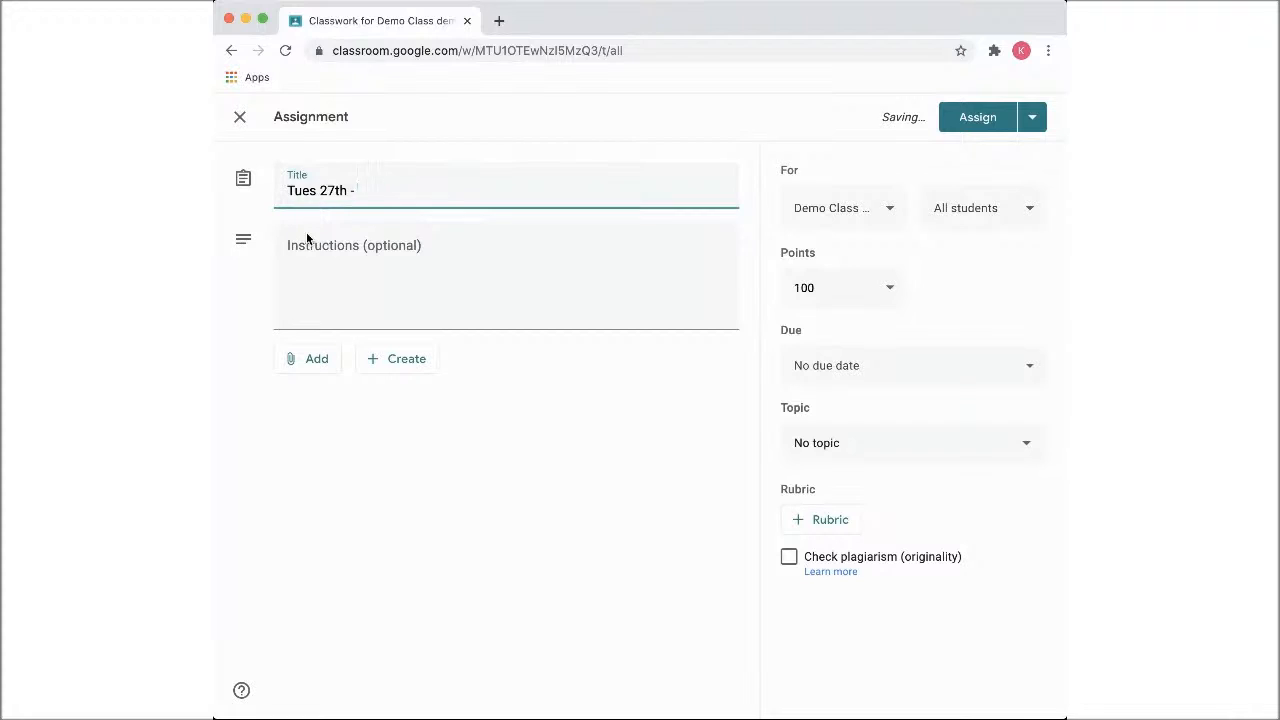
type("❌")
type("NO MEET")
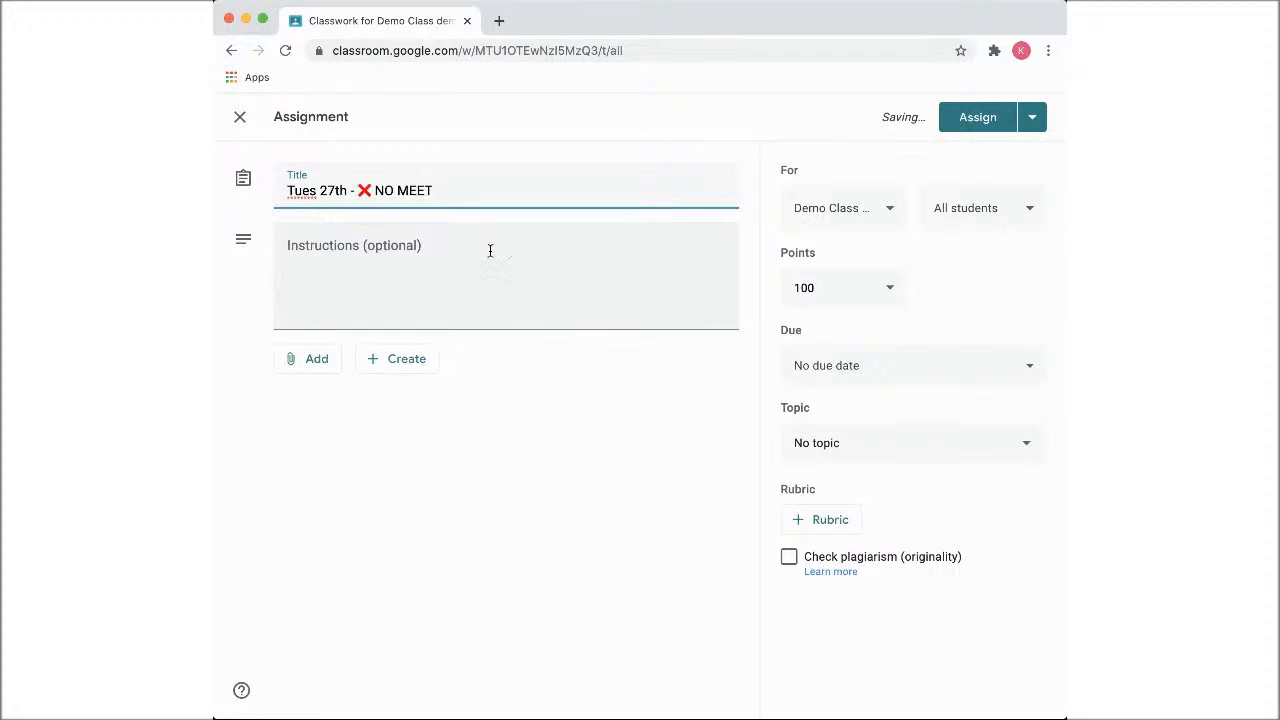
Paste the prepared "3 - Castle for Sale" text into the assignment's instructions
left_click(491, 249)
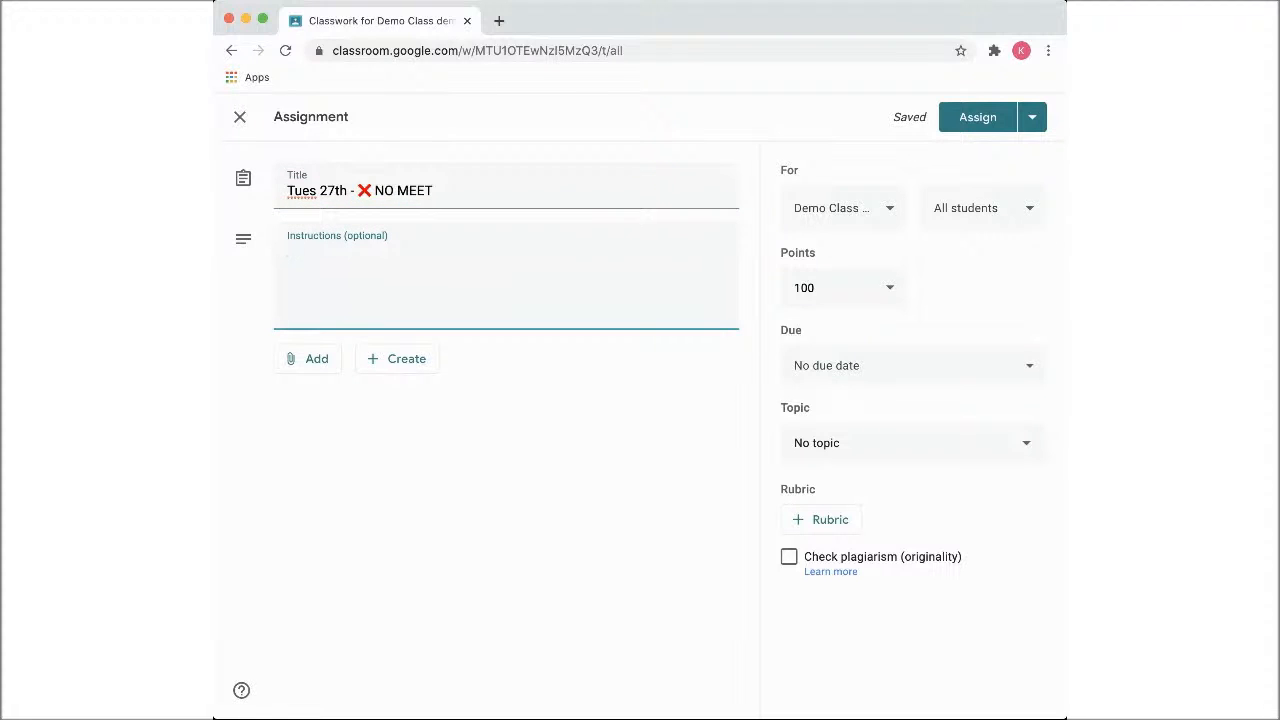
key("super+Tab")
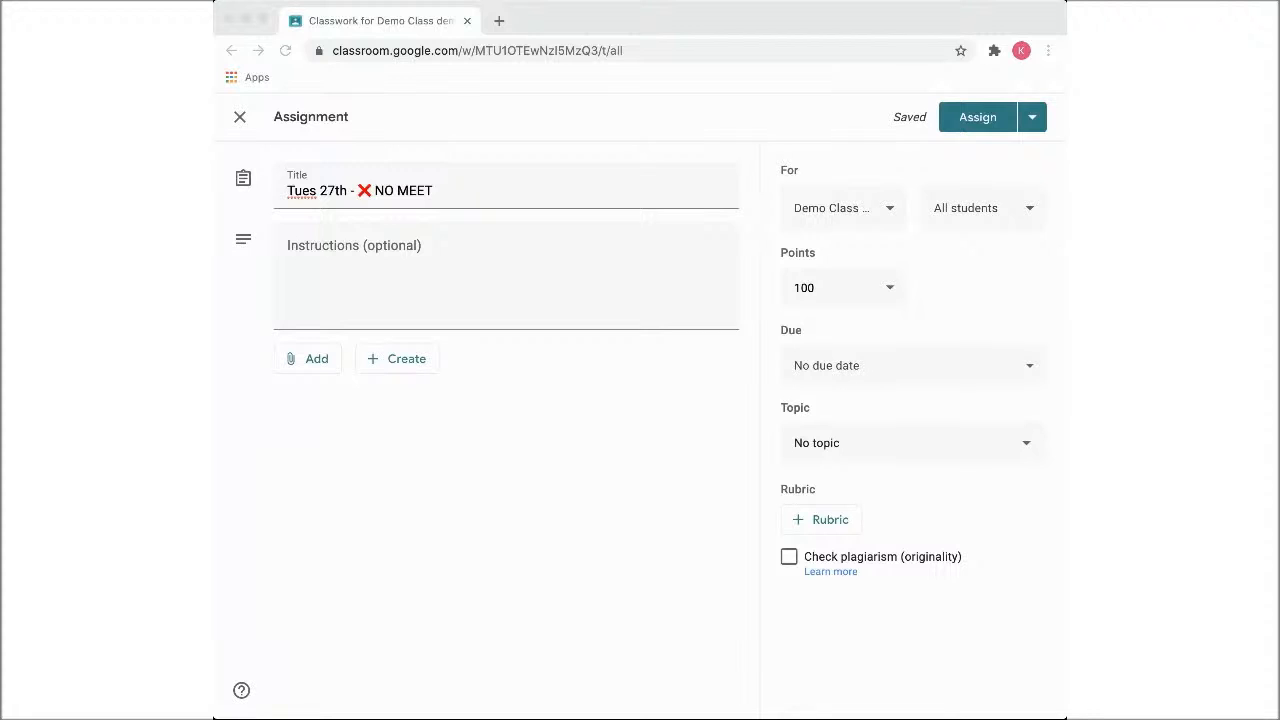
left_click(334, 254)
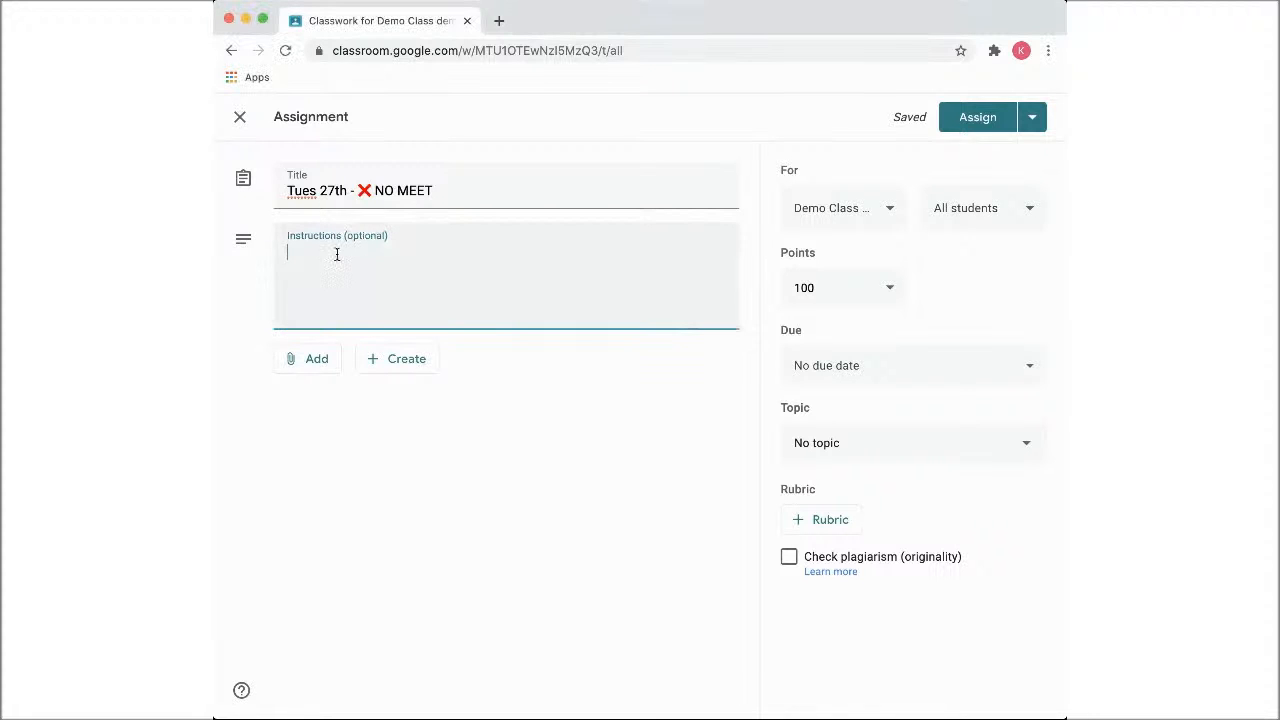
type("3 - Castle for Sale  Choose either to sell a concentric castle or a motte and bailey castle.  Explain the key areas that need to be advertised about the castle: General description, price, details about one room (possibly a floor plan or diagram of a room), selling points and a picture of the castle.  Attached are some notes to help you  I will be on the Google Meet link in help hours for any questions.")
left_click(333, 272)
left_click(308, 500)
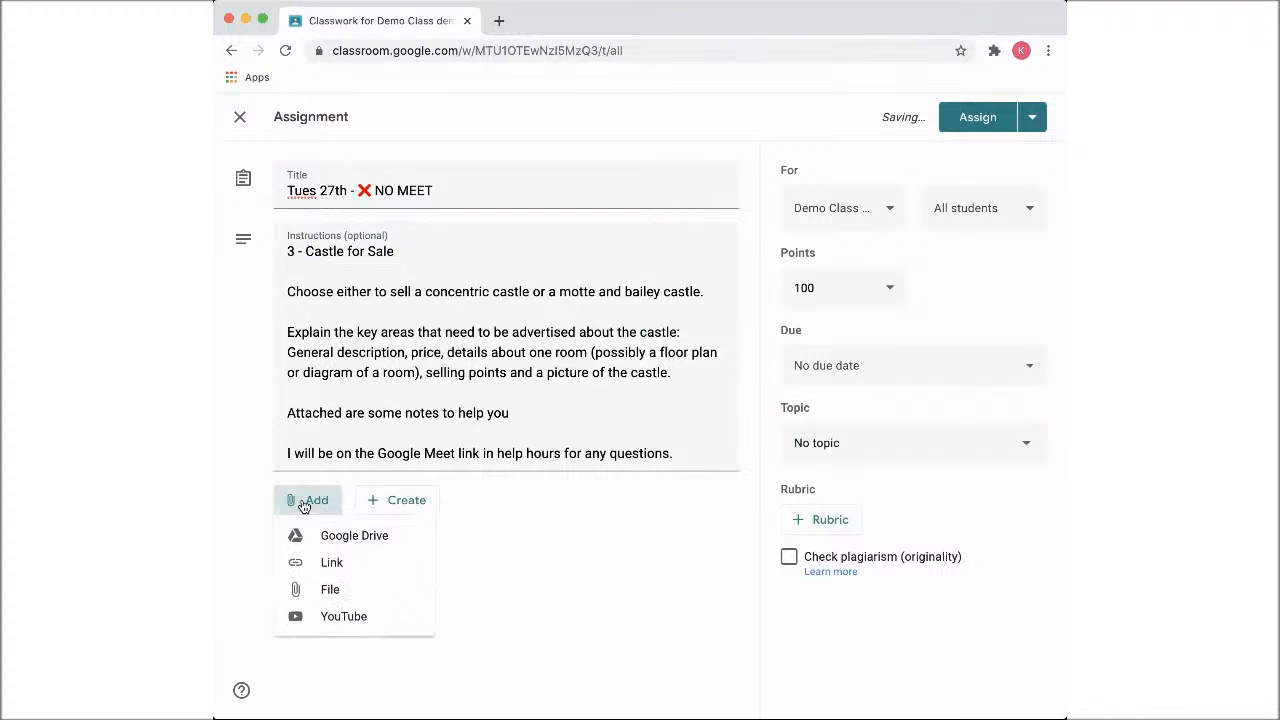
left_click(464, 331)
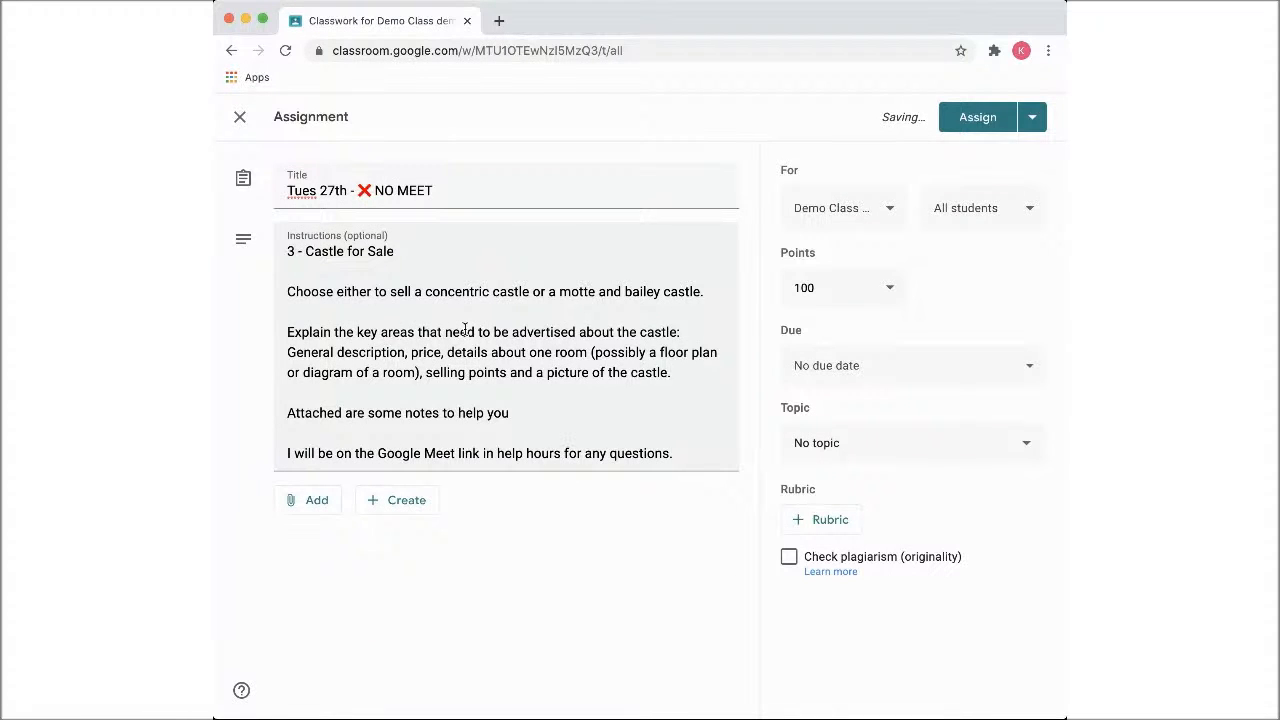
Start attaching a file from Google Drive, look through the recent files and search for "castle"
left_click(316, 503)
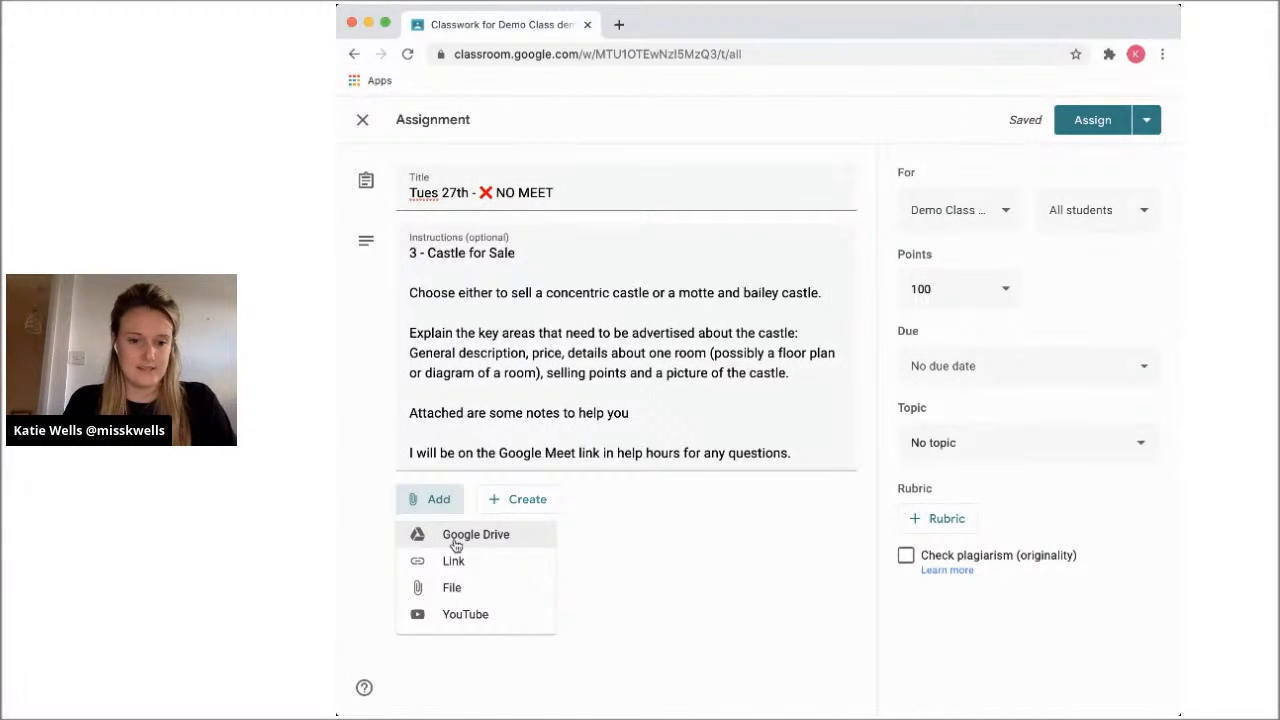
left_click(456, 543)
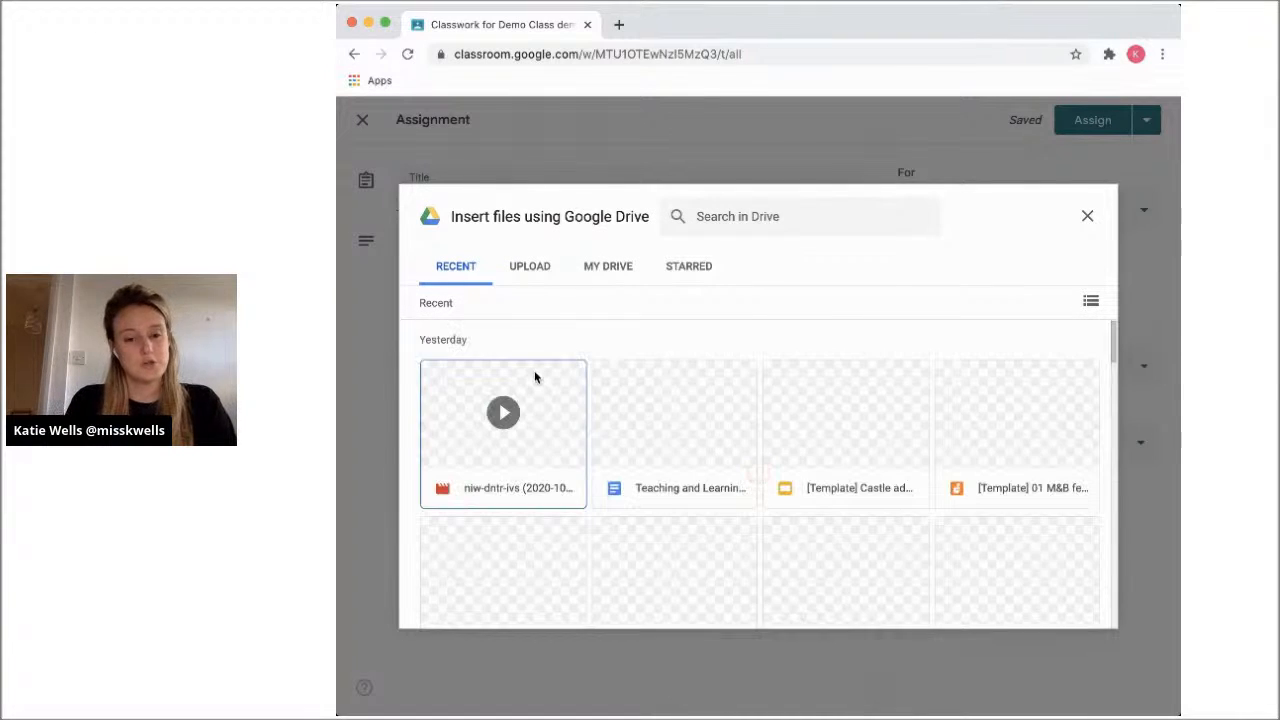
scroll(790, 452, "down", 2)
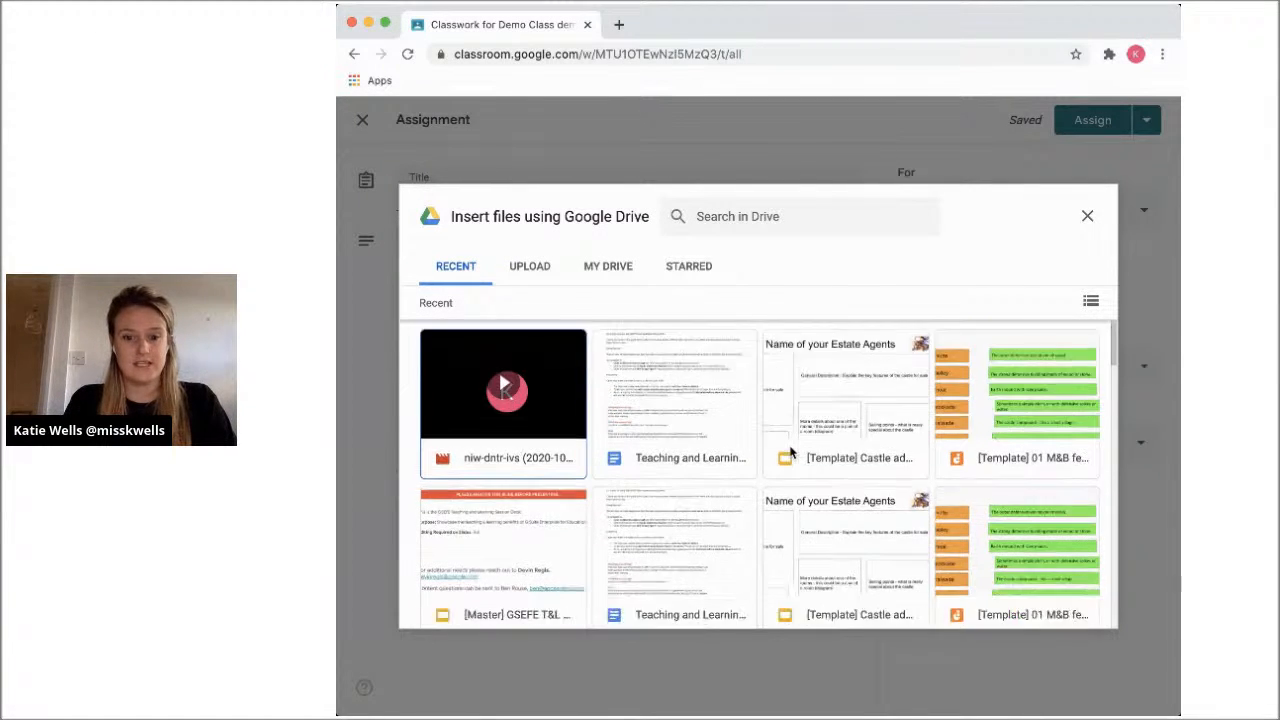
scroll(841, 540, "down", 2)
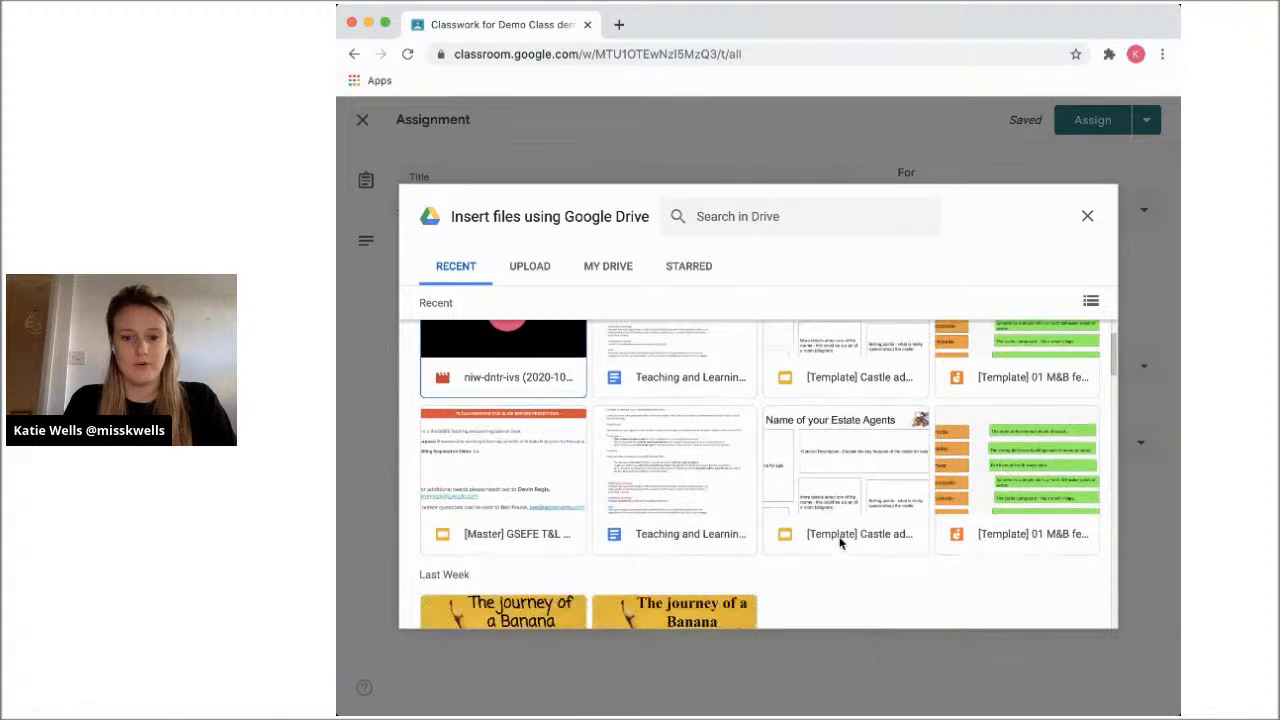
scroll(836, 537, "up", 4)
left_click(783, 218)
type("castle")
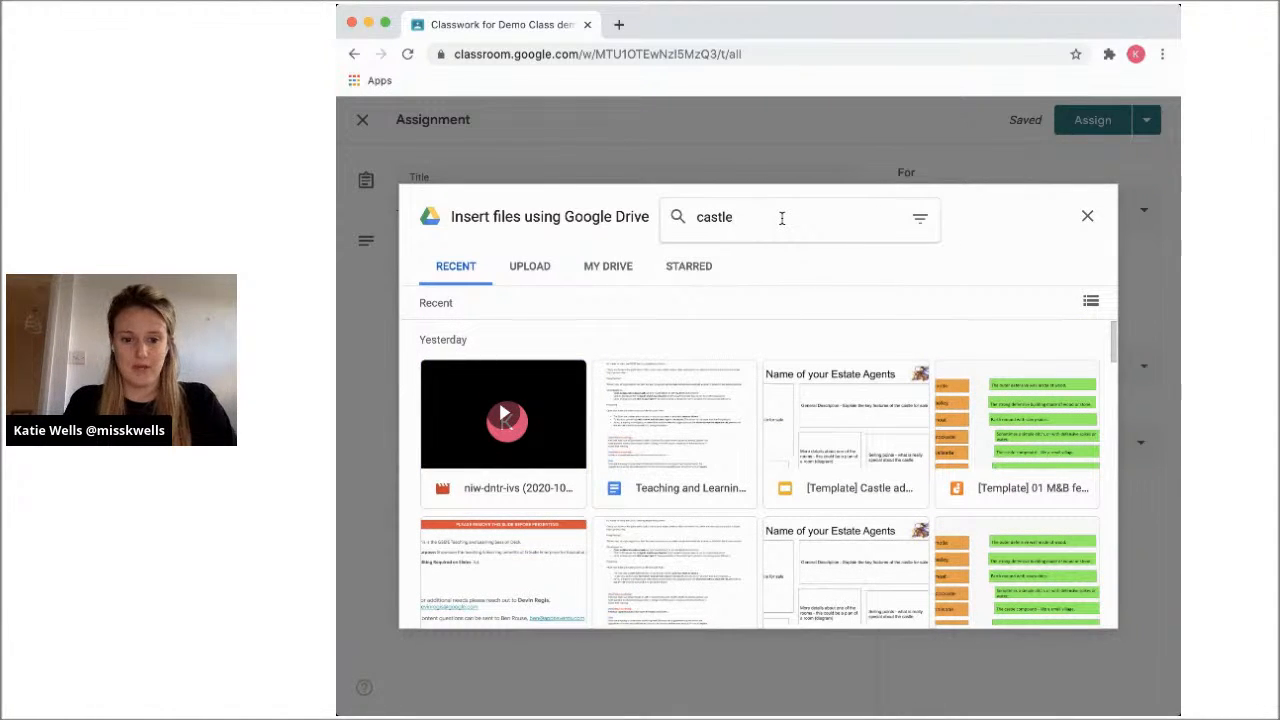
key("Return")
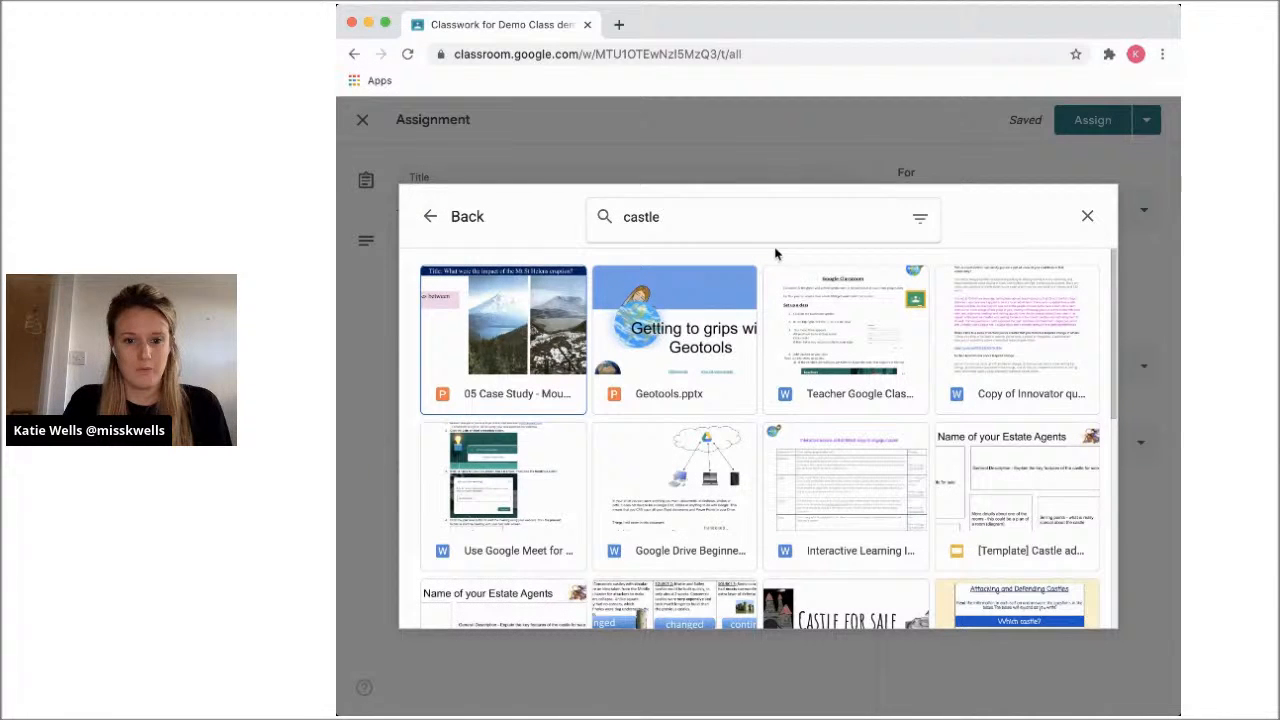
Narrow the Drive search to "castle for sale" and attach the "Castle for sale!" slides to the assignment
double_click(709, 219)
key("BackSpace")
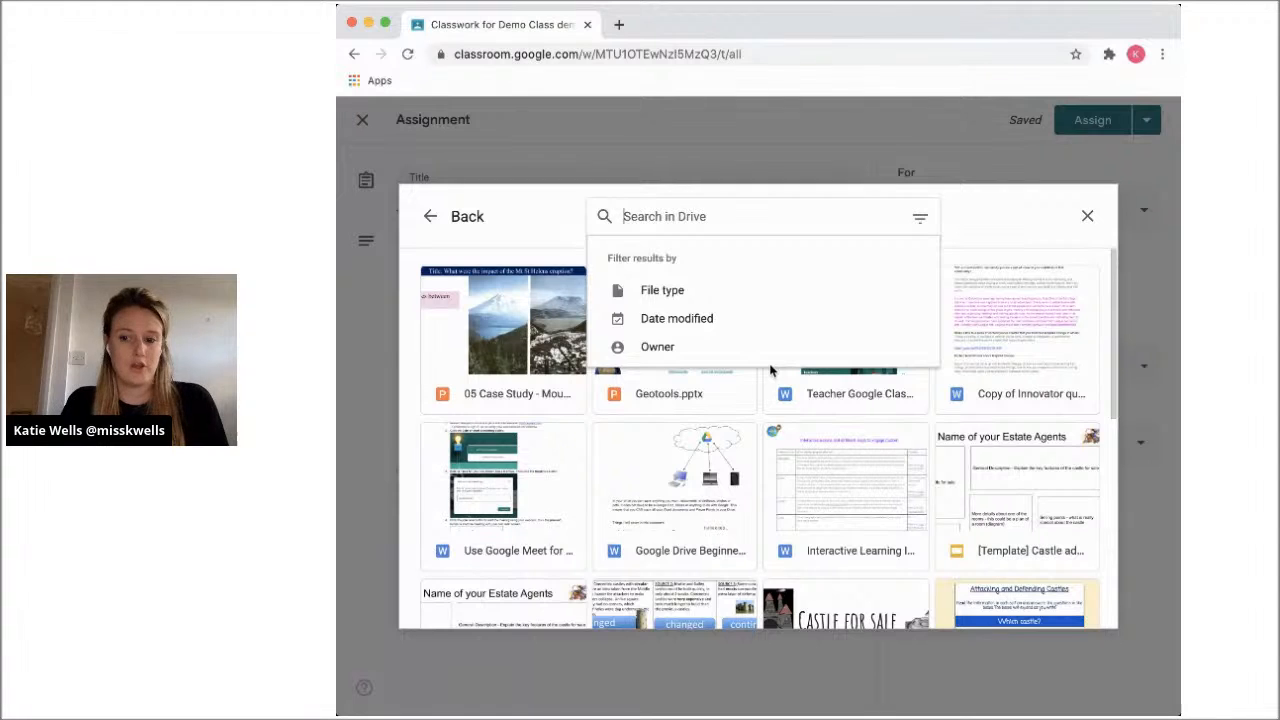
type("dastle fo")
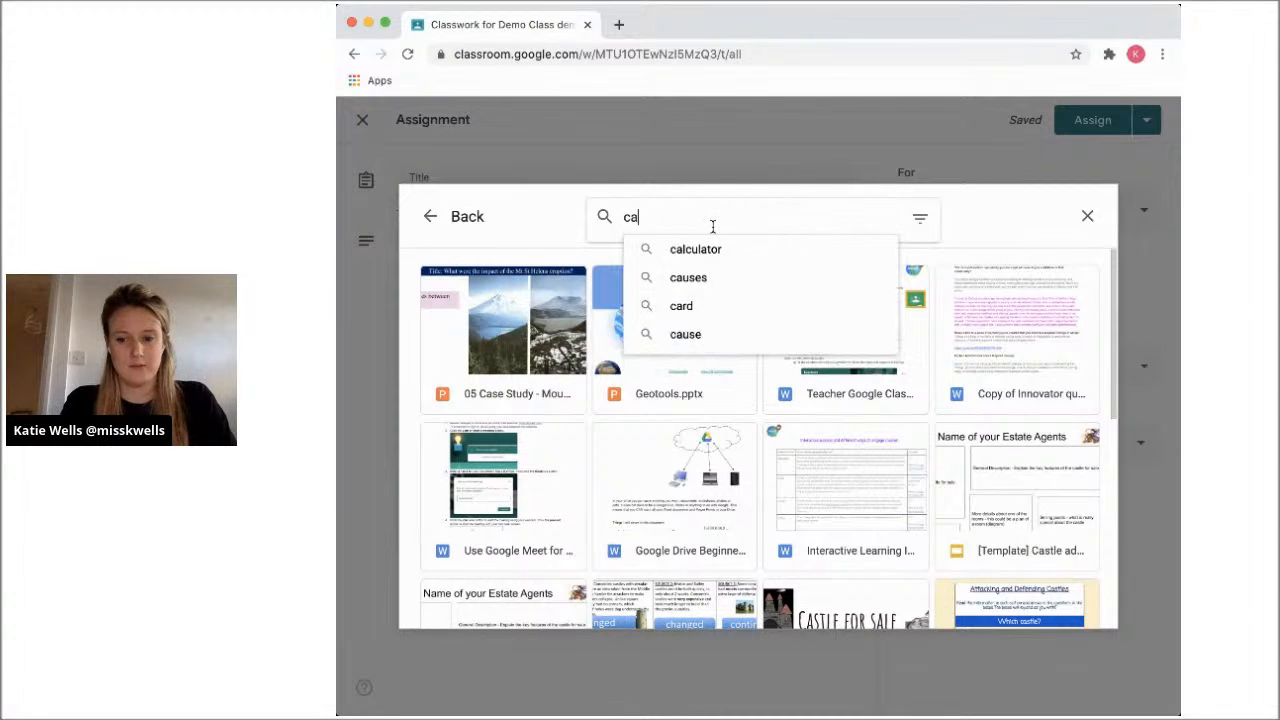
type("r sale")
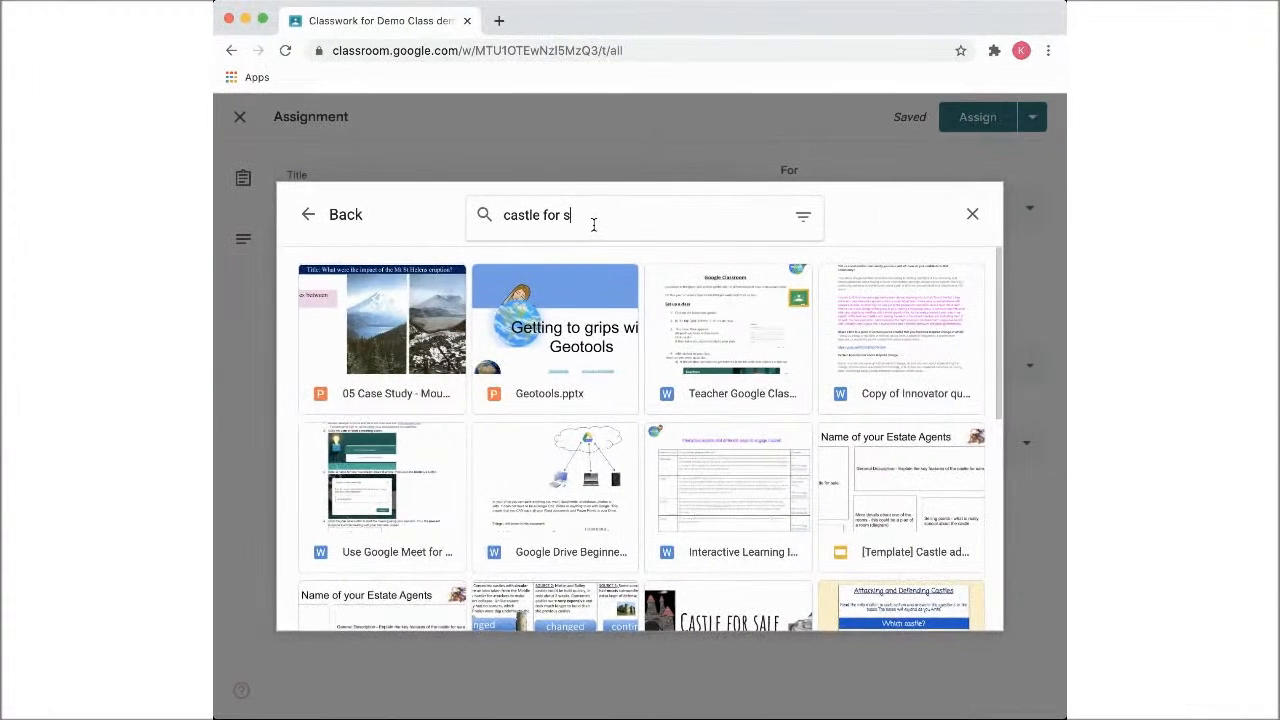
key("Return")
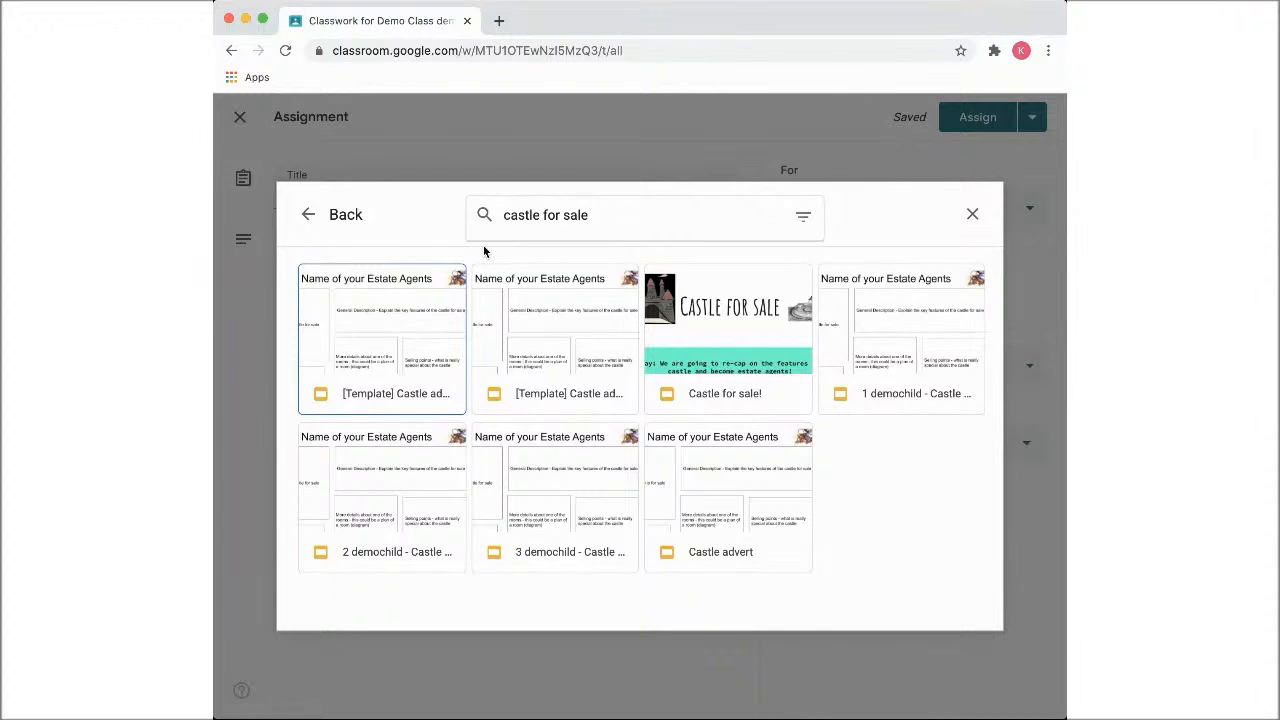
double_click(727, 338)
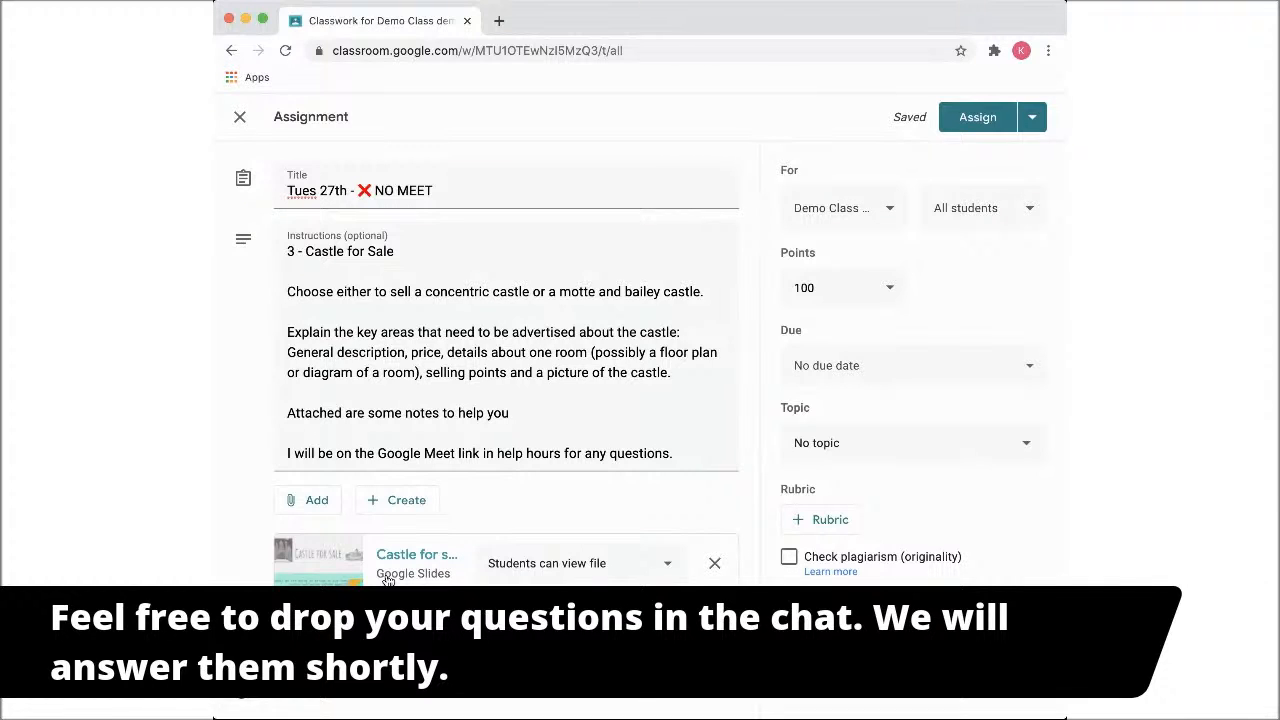
Attach the "[Template] Castle ad..." slides from Google Drive and set them to make a copy for each student
left_click(325, 507)
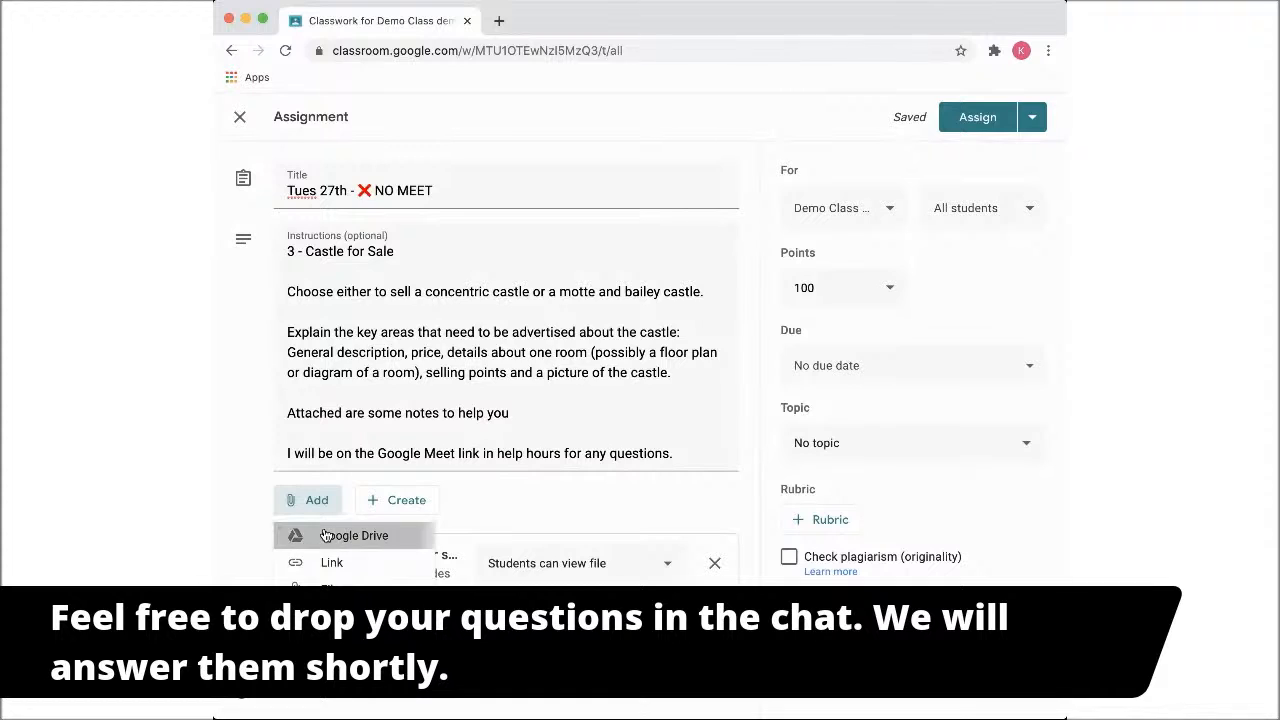
left_click(324, 533)
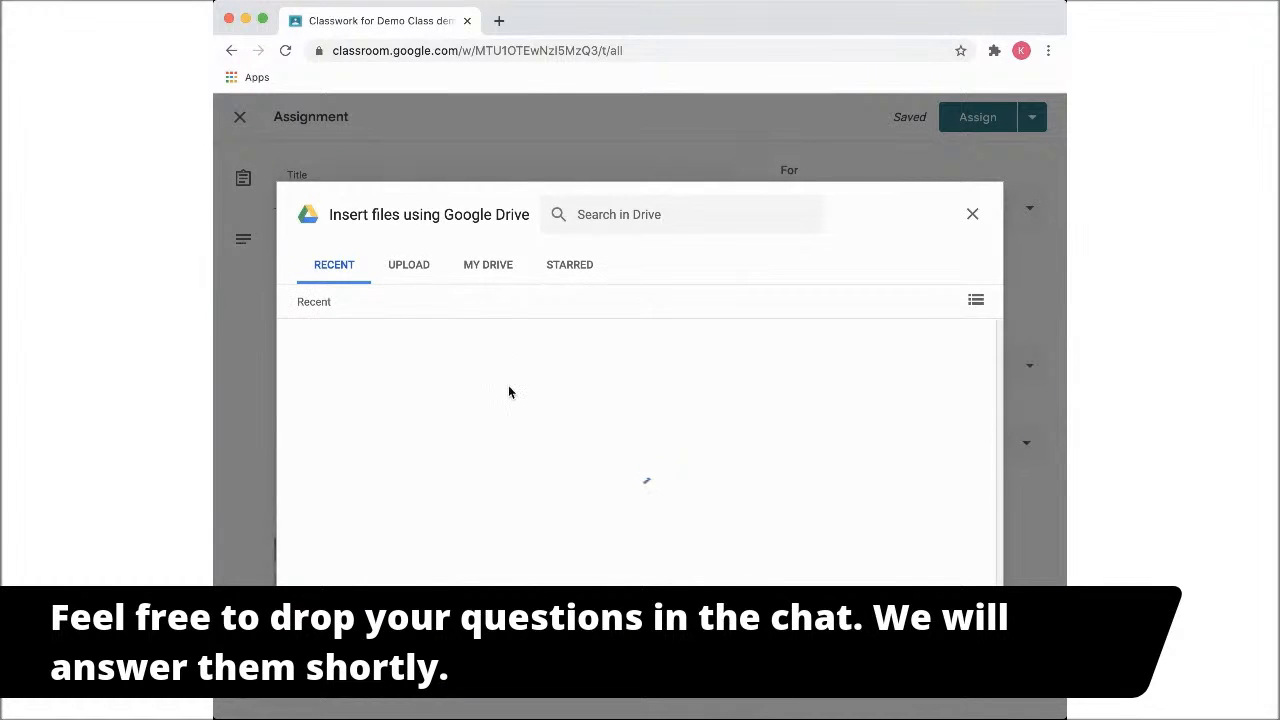
double_click(720, 439)
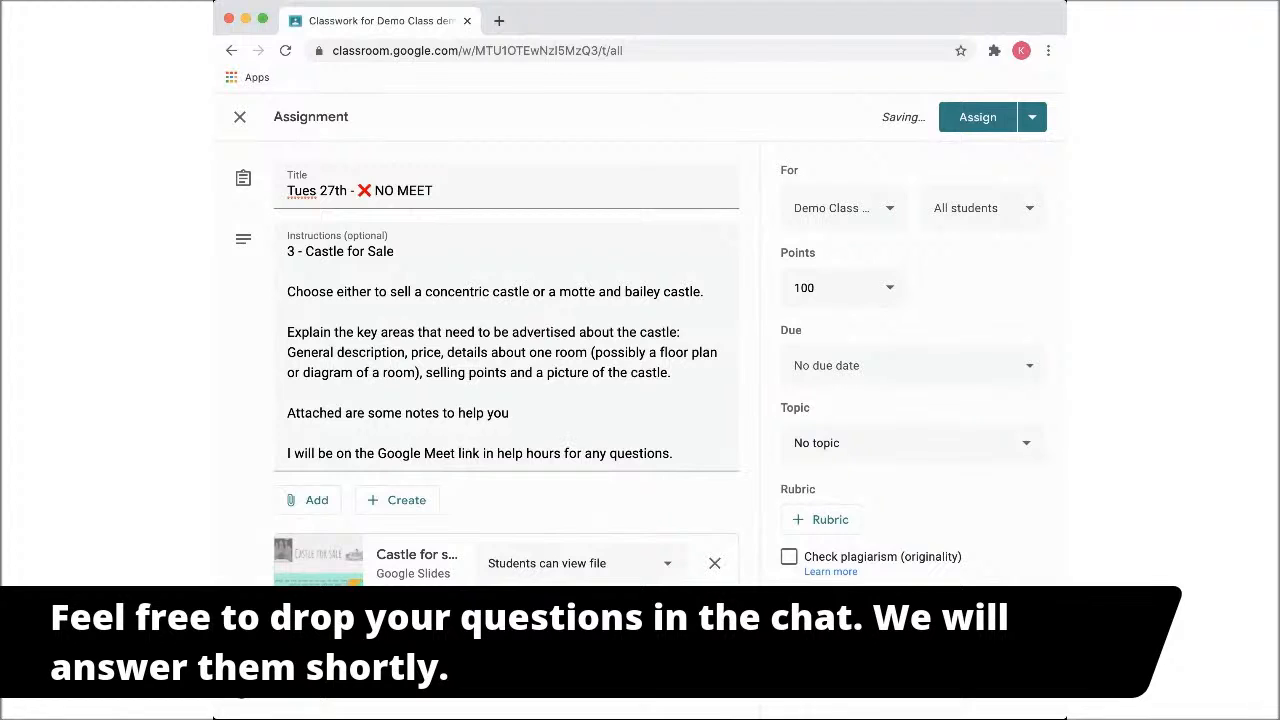
left_click(590, 636)
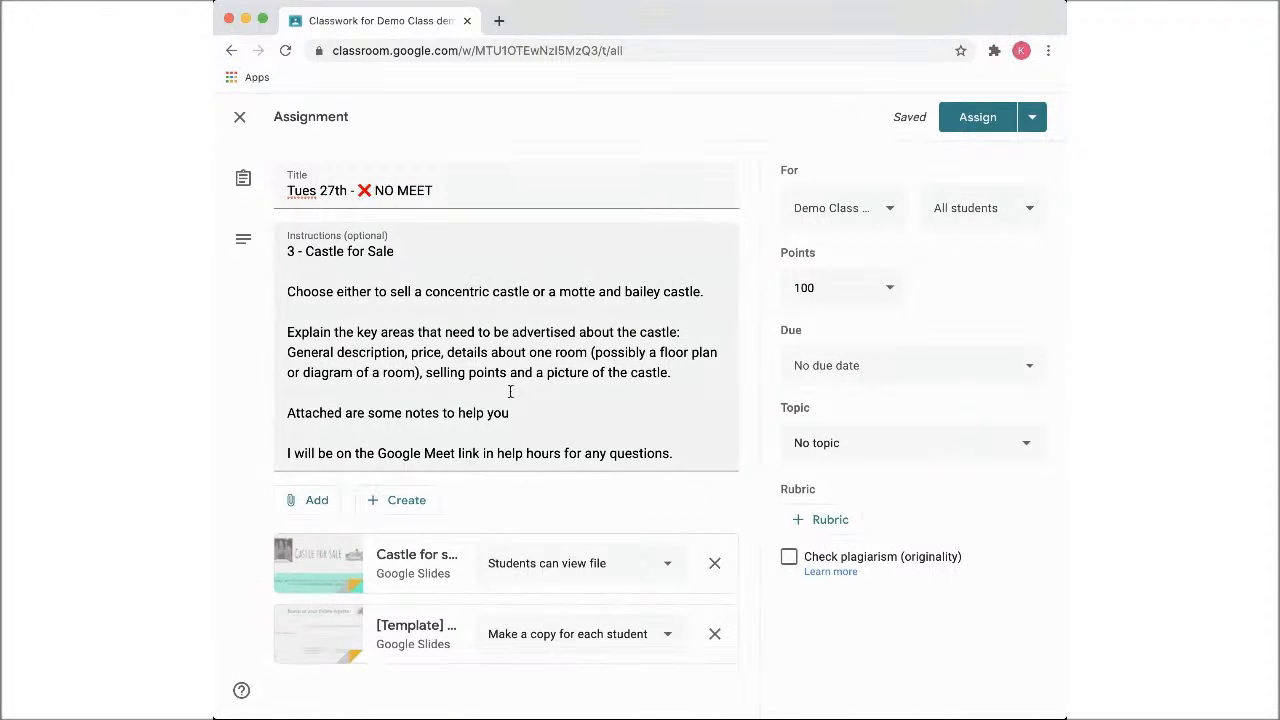
Assign the "History - Castles" topic to the assignment
left_click(1030, 118)
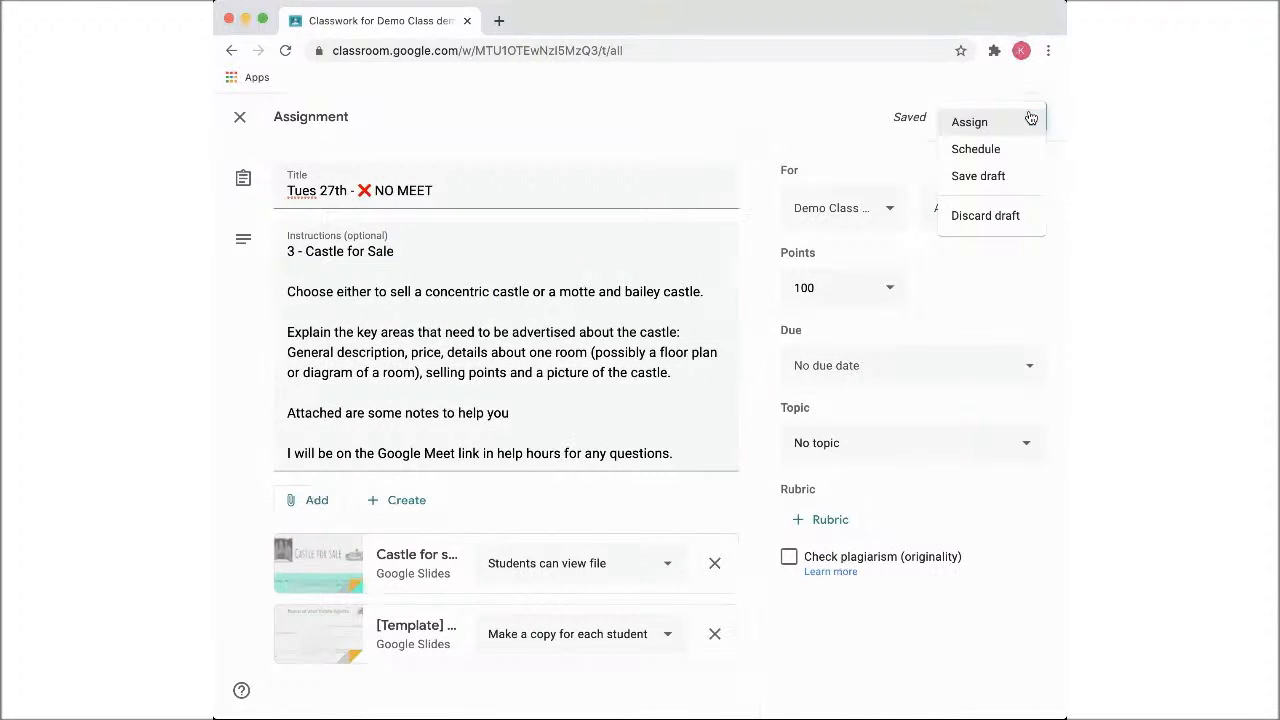
left_click(960, 443)
left_click(1000, 450)
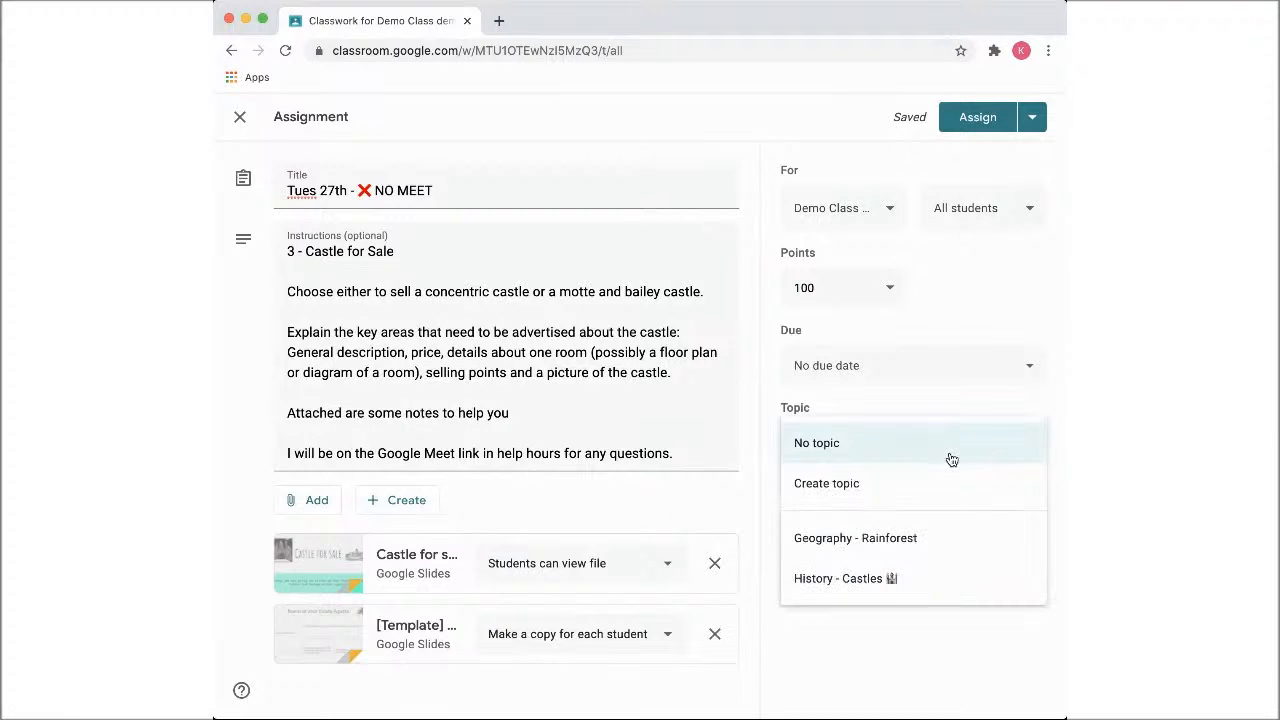
left_click(916, 578)
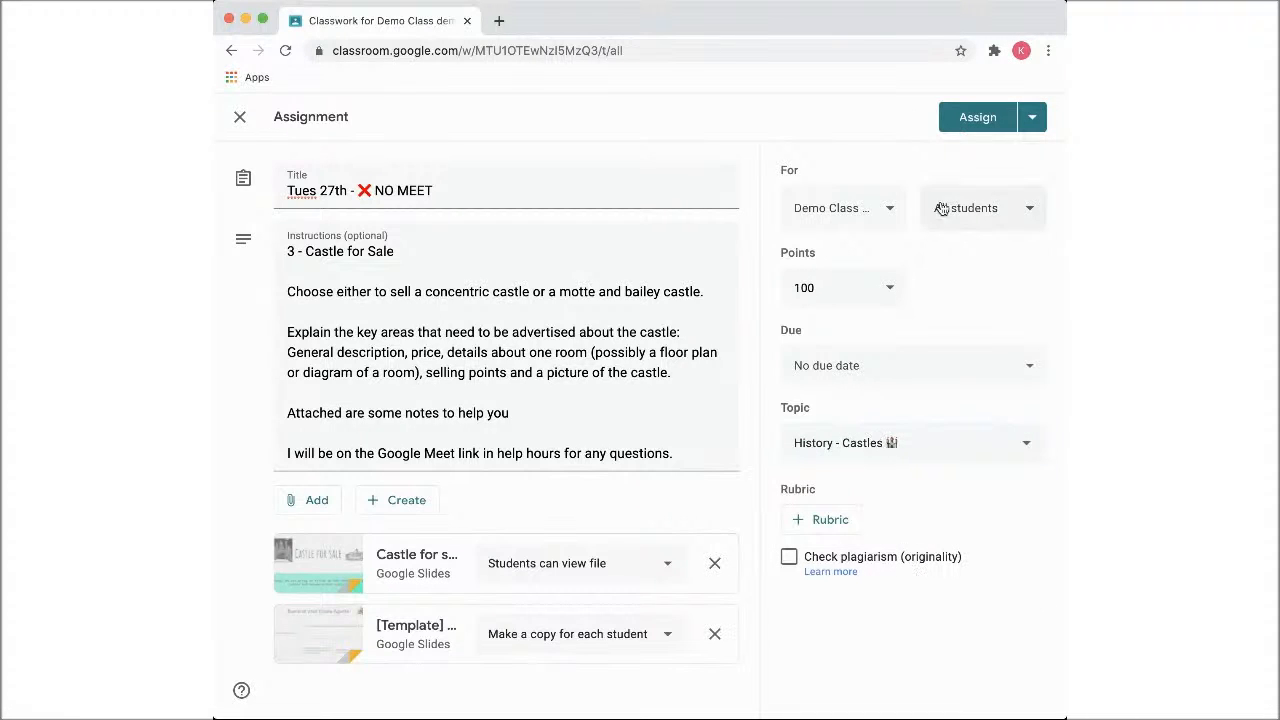
Save the "Tues 27th - ❌ NO MEET" assignment as a draft
left_click(1035, 118)
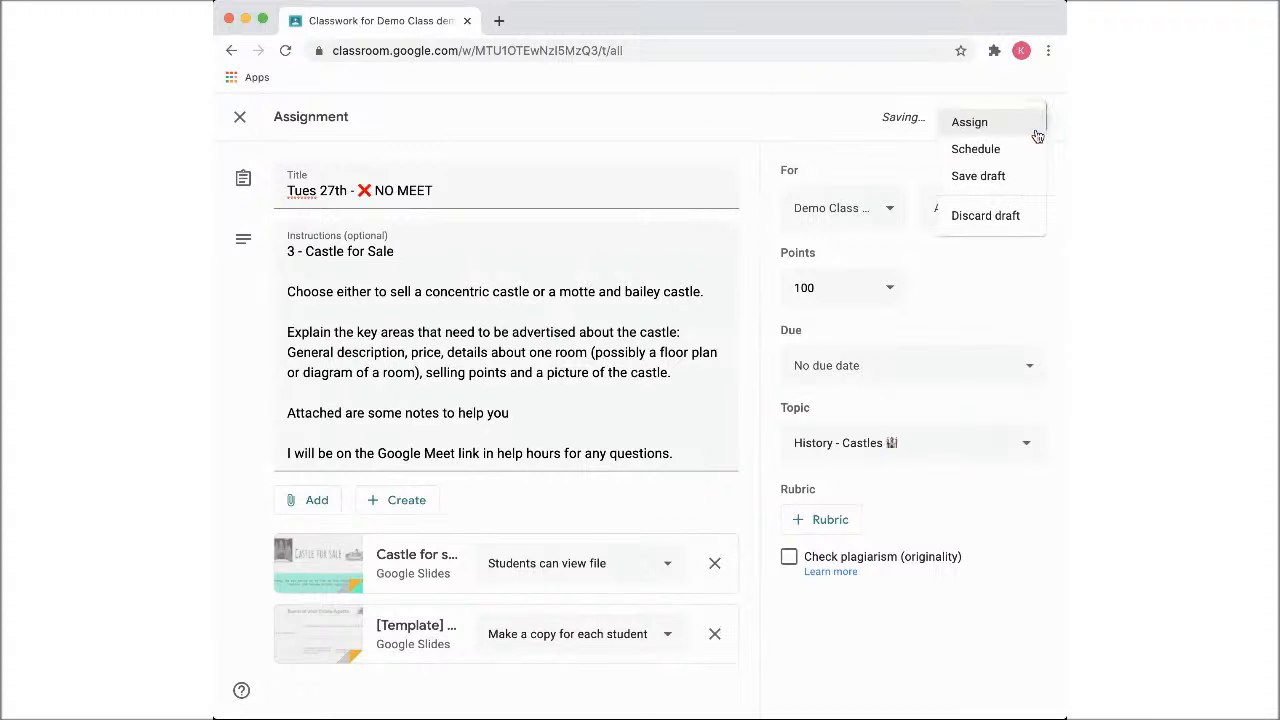
left_click(1004, 179)
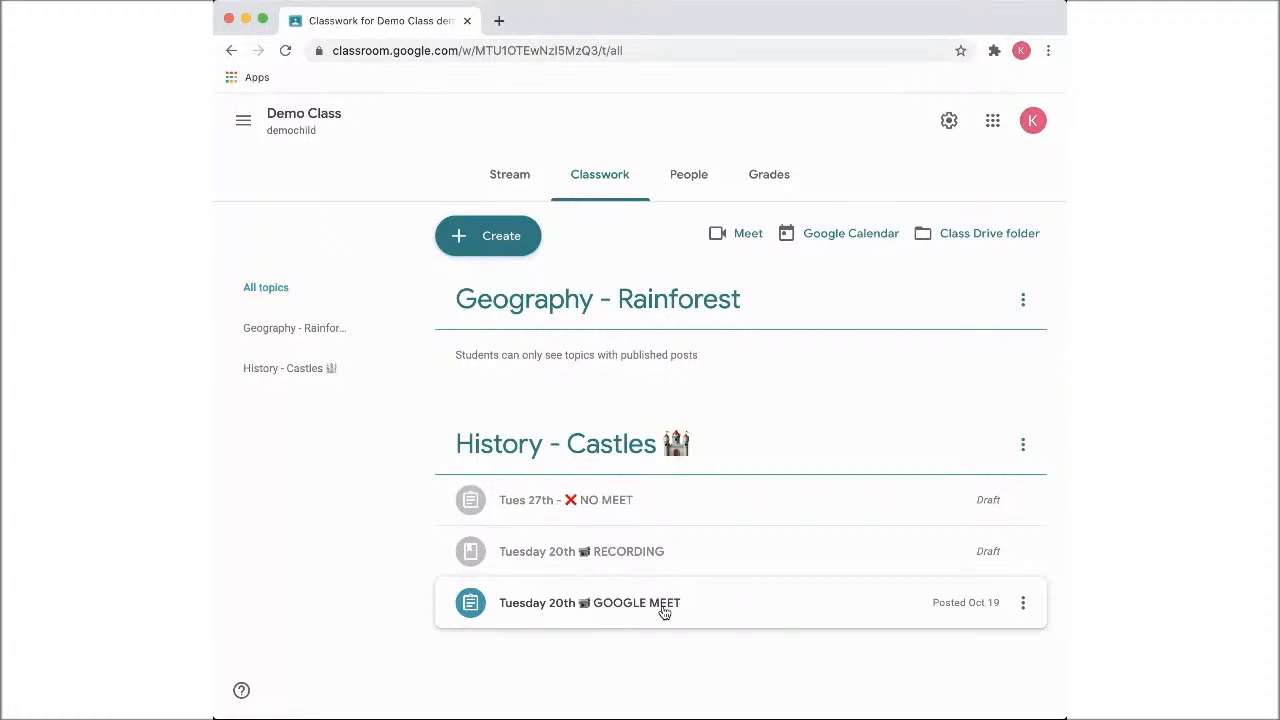
Expand the "Tuesday 20th GOOGLE MEET" assignment for review and open the "Tuesday 20th RECORDING" draft material for editing
left_click(664, 604)
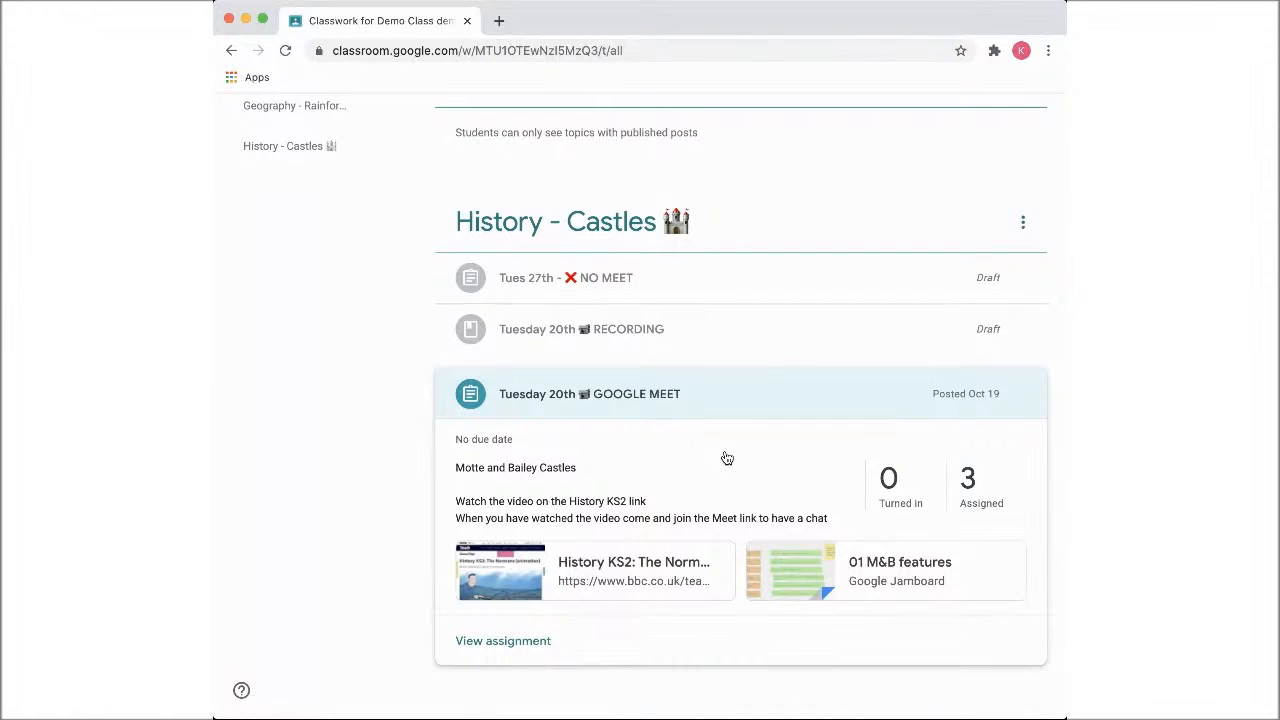
left_click(639, 338)
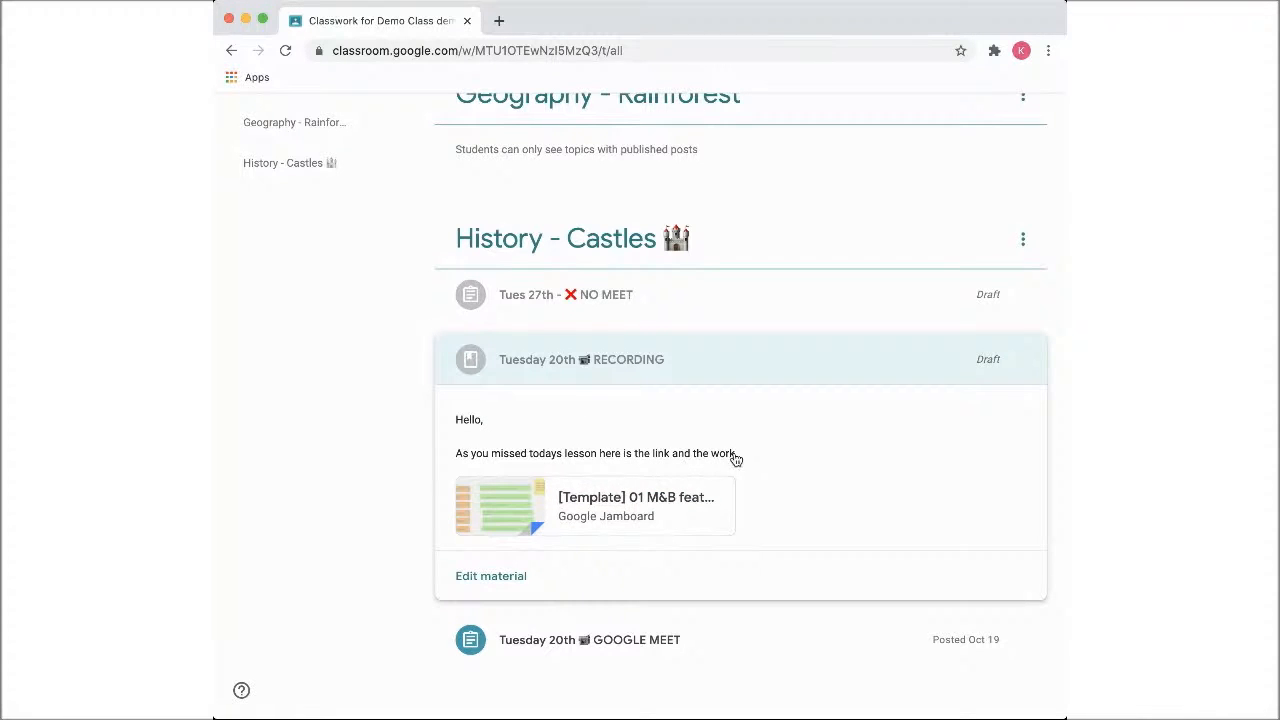
left_click(516, 584)
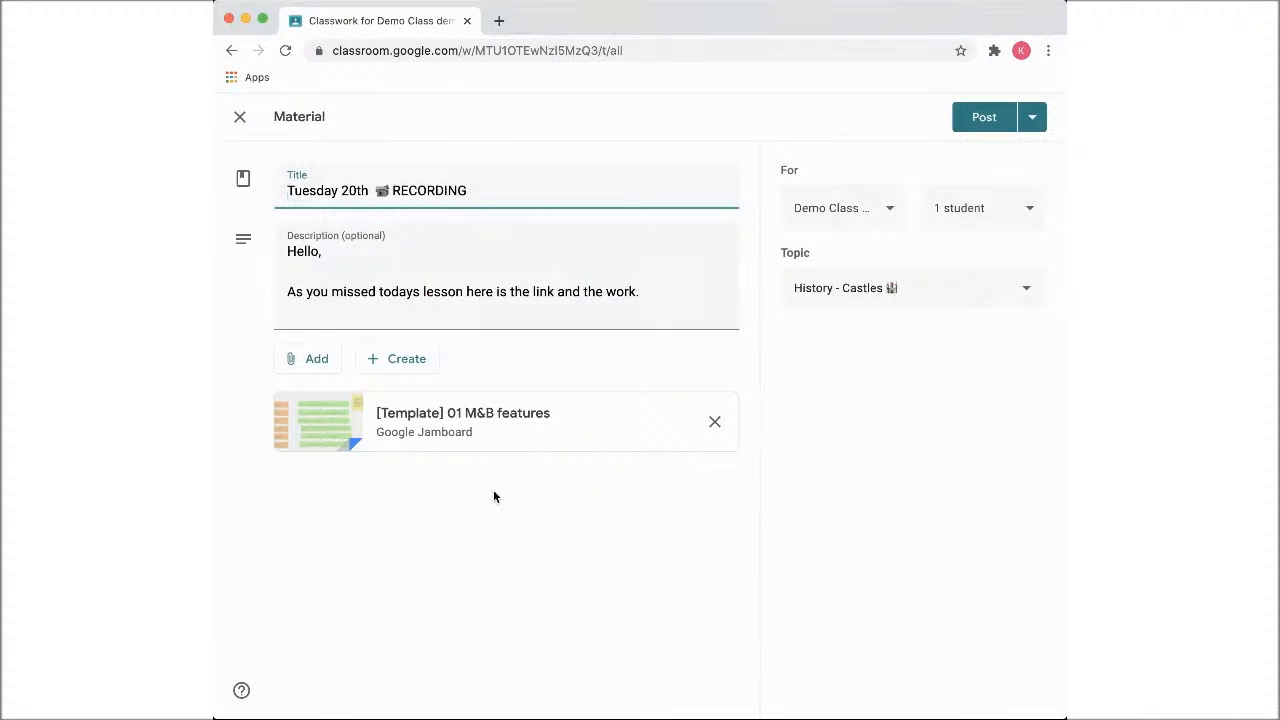
Attach the "niw-dntr-ivs (2020-10-19 at 12:47 GMT-7)" video from the Meet Recordings folder in Google Drive to the material
left_click(312, 366)
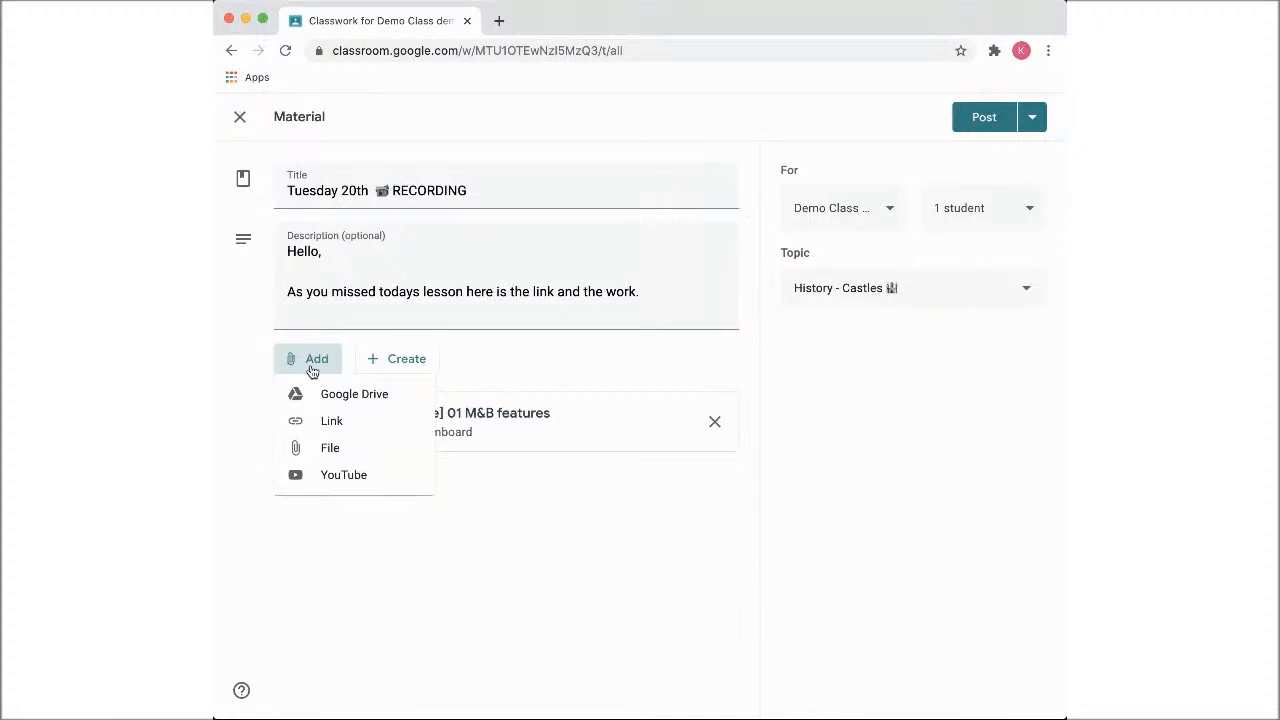
left_click(336, 400)
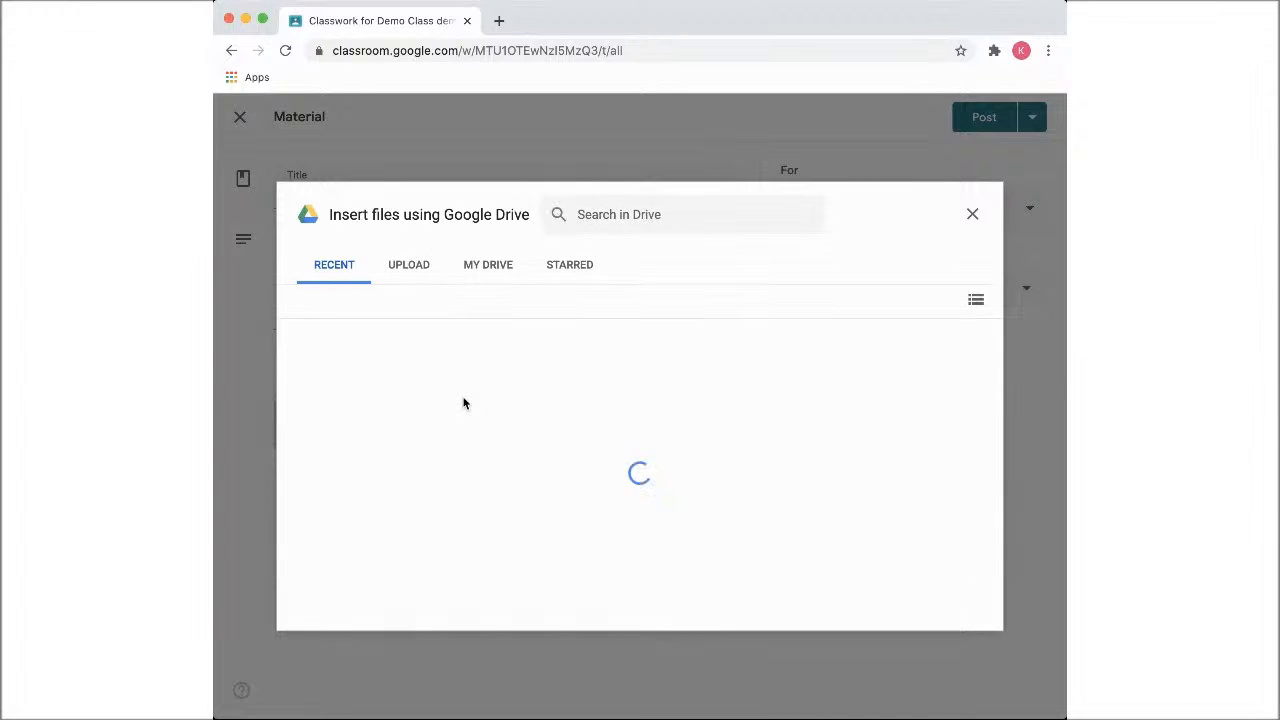
left_click(486, 271)
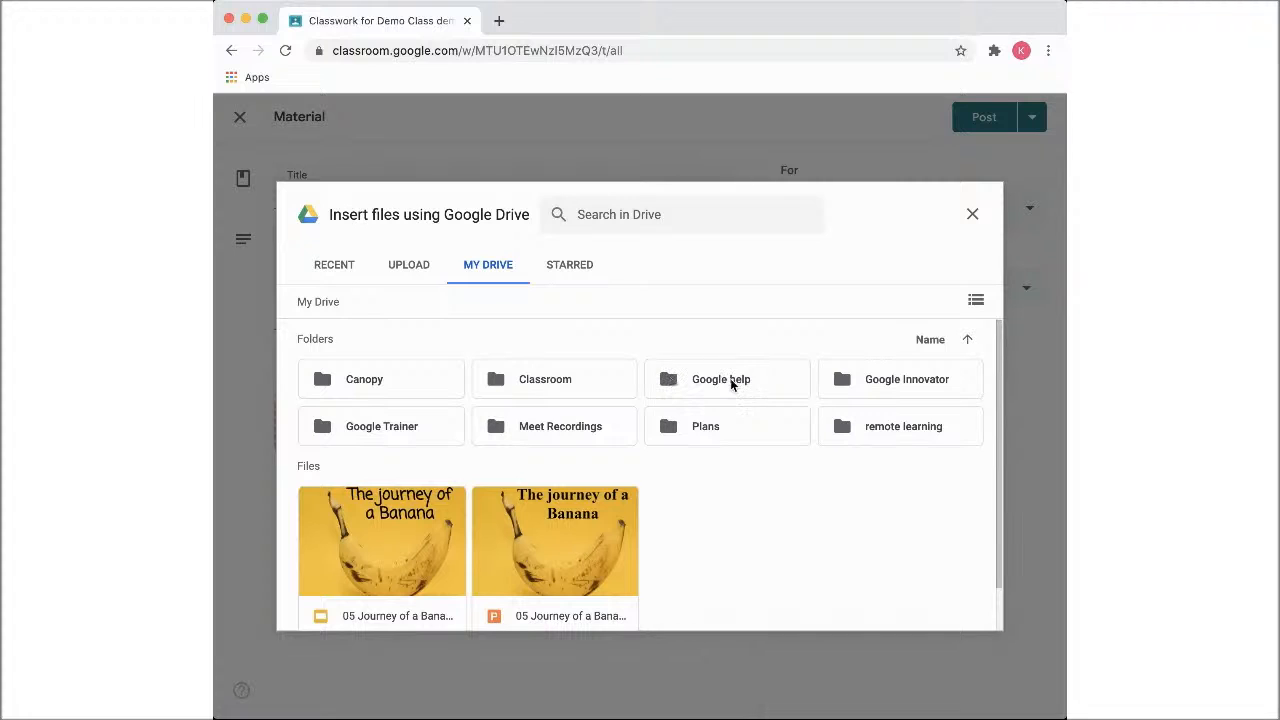
double_click(565, 428)
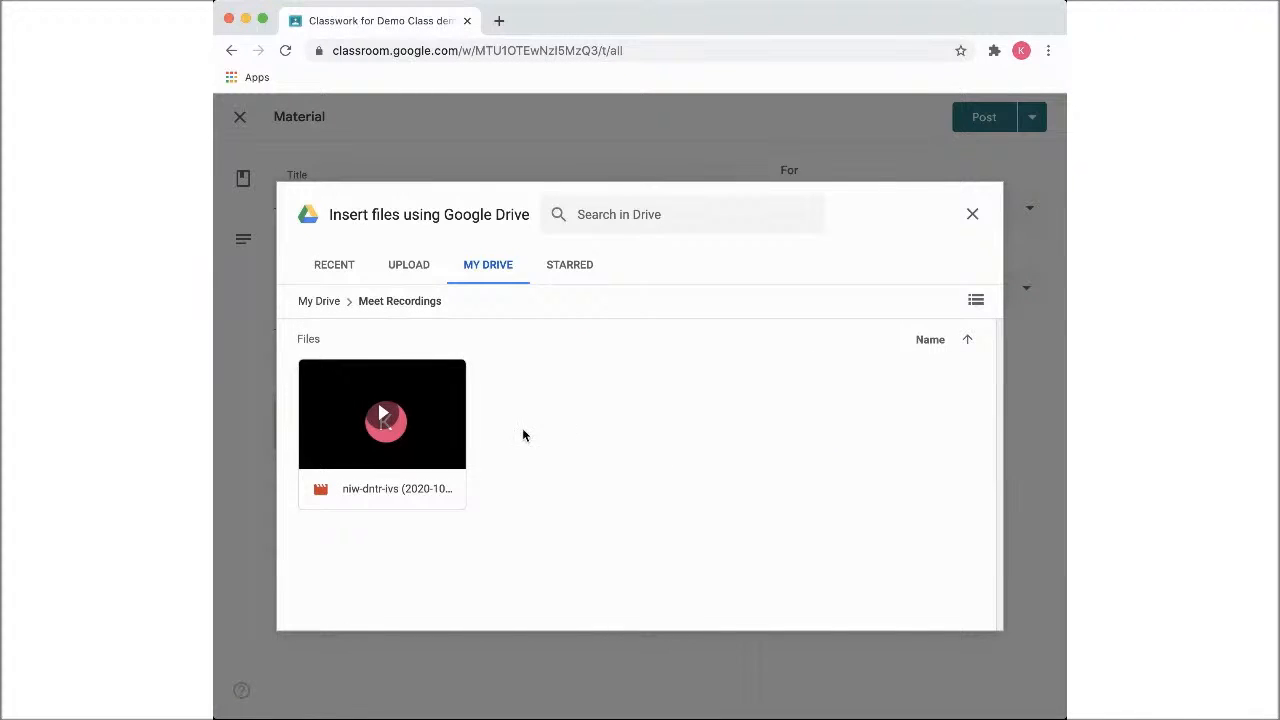
double_click(421, 495)
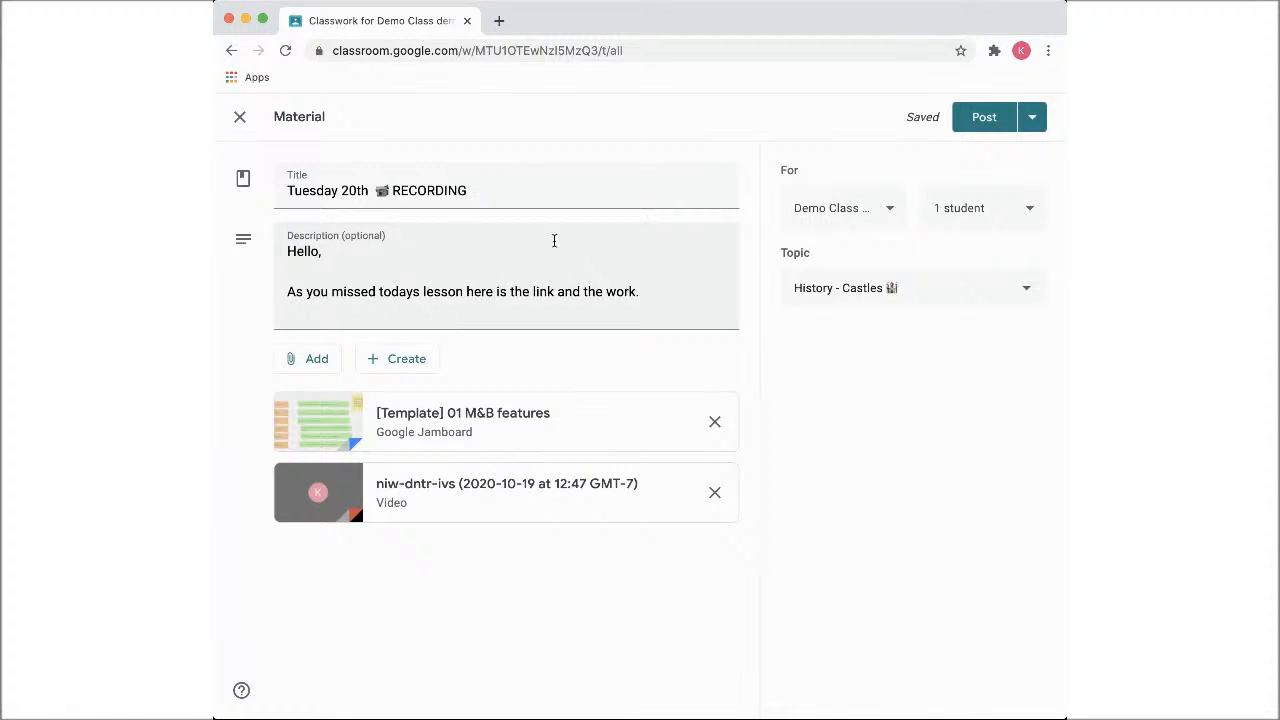
Check which students are selected for the "Tuesday 20th RECORDING" material and post it
left_click(958, 210)
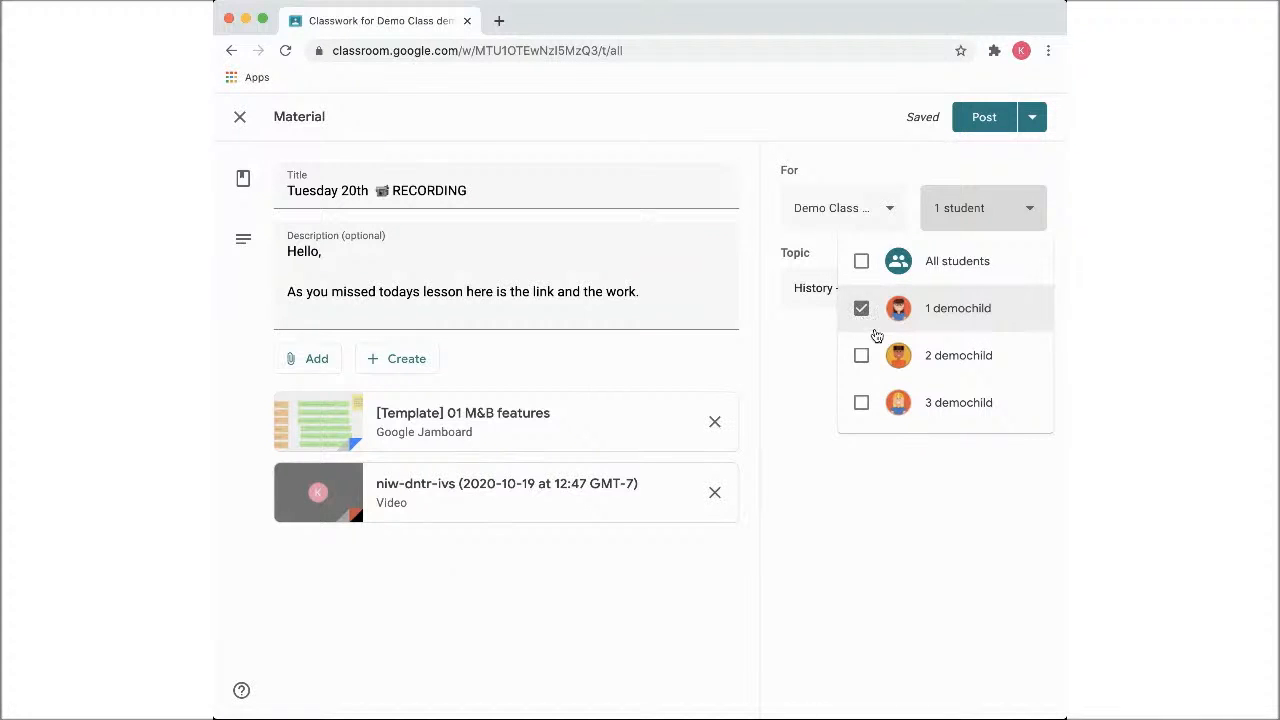
left_click(877, 495)
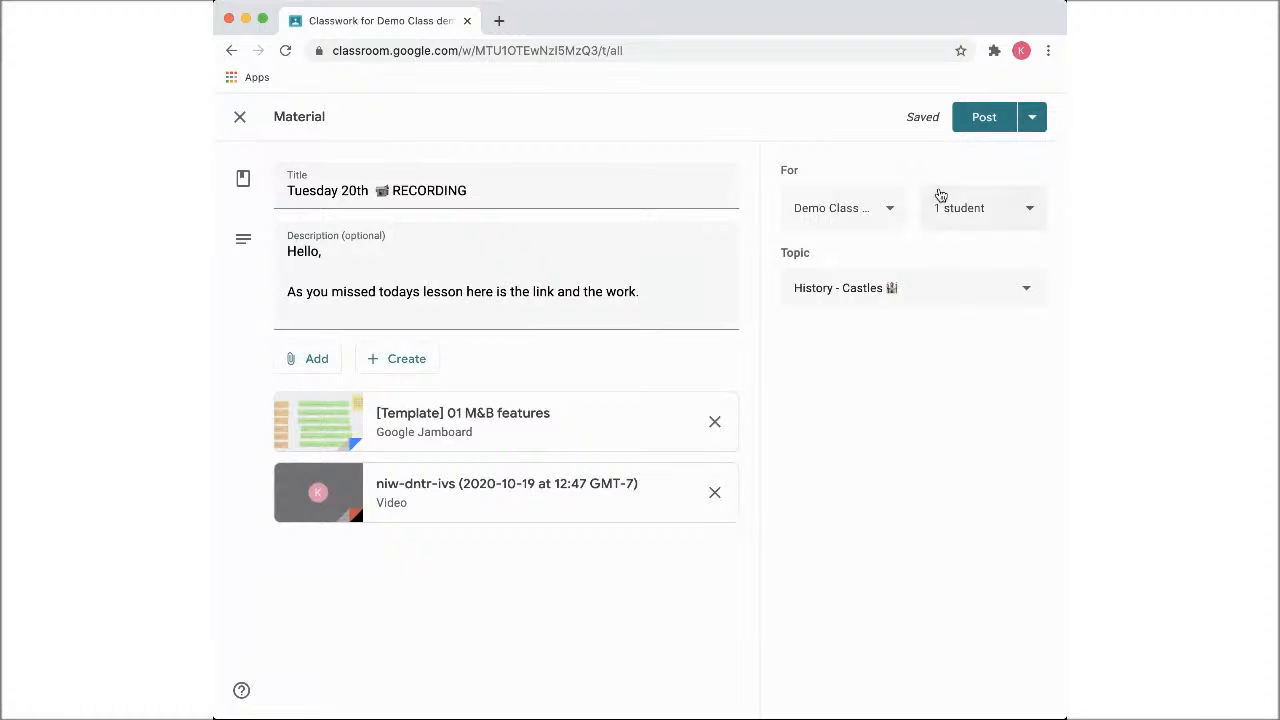
left_click(990, 127)
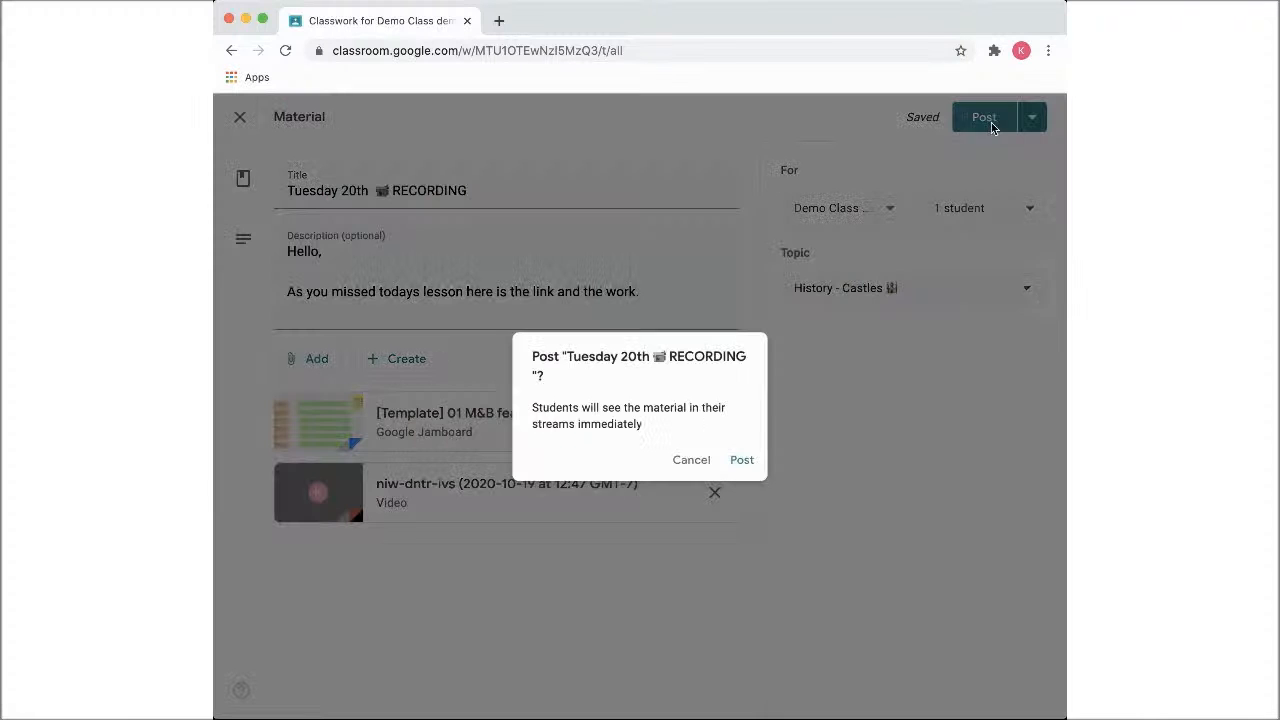
left_click(749, 461)
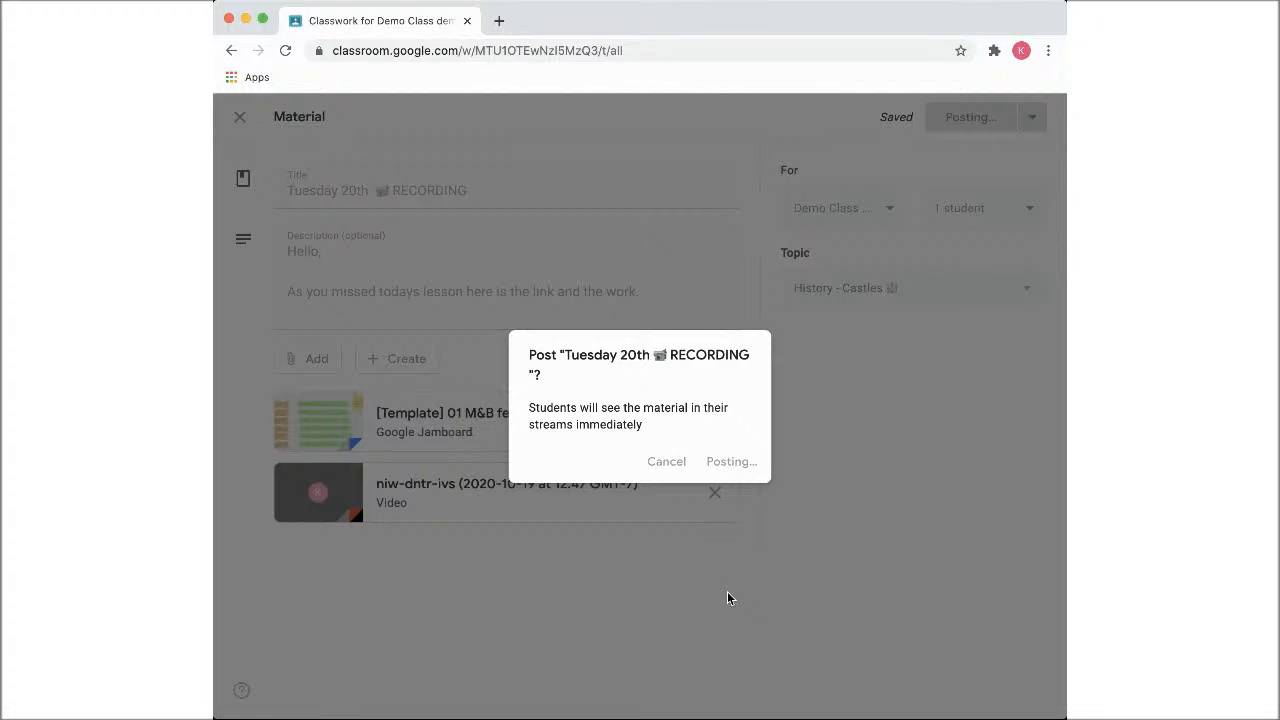
Review the details and attachments of the posted "Tuesday 20th" RECORDING material and GOOGLE MEET assignment under History - Castles
scroll(729, 599, "down", 1)
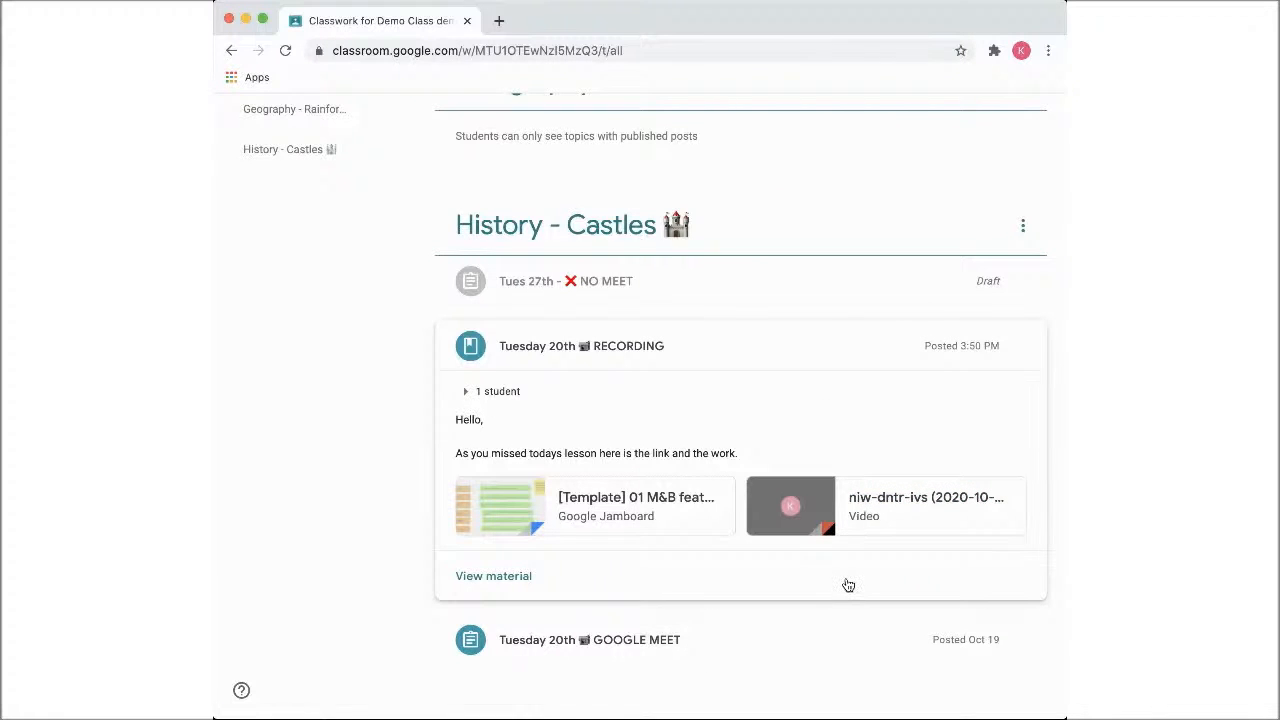
left_click(746, 646)
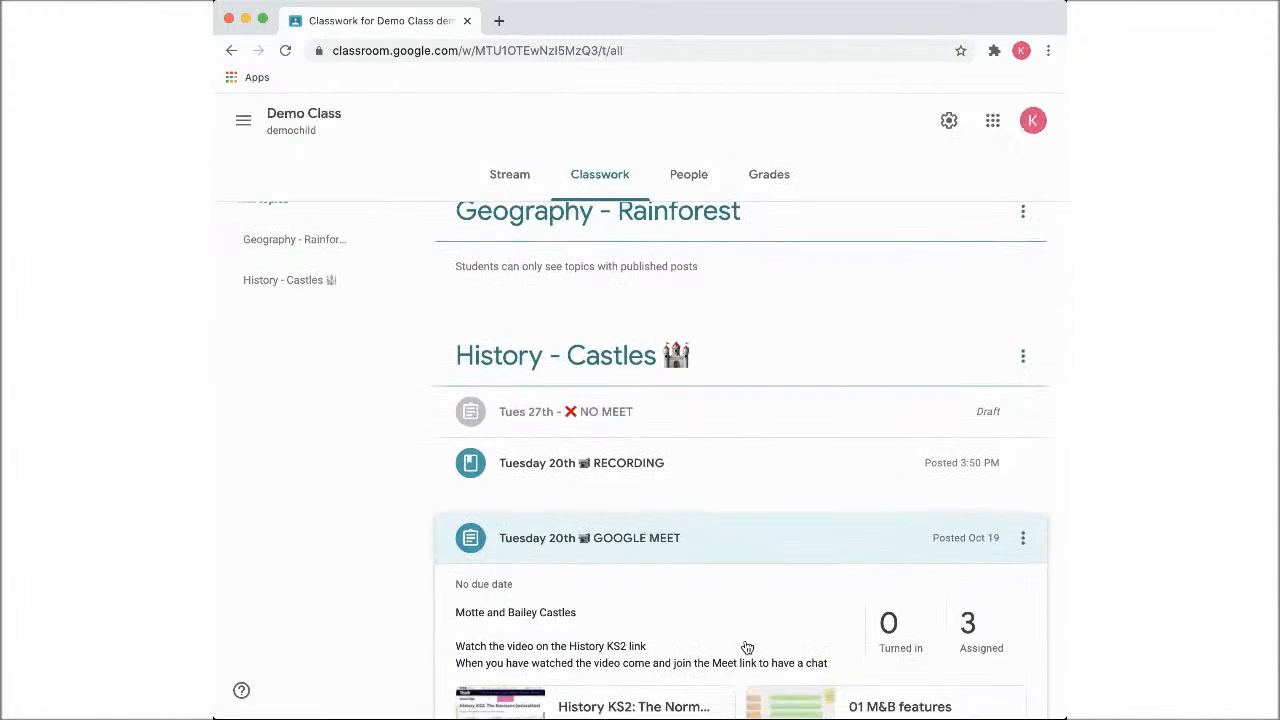
scroll(745, 648, "down", 2)
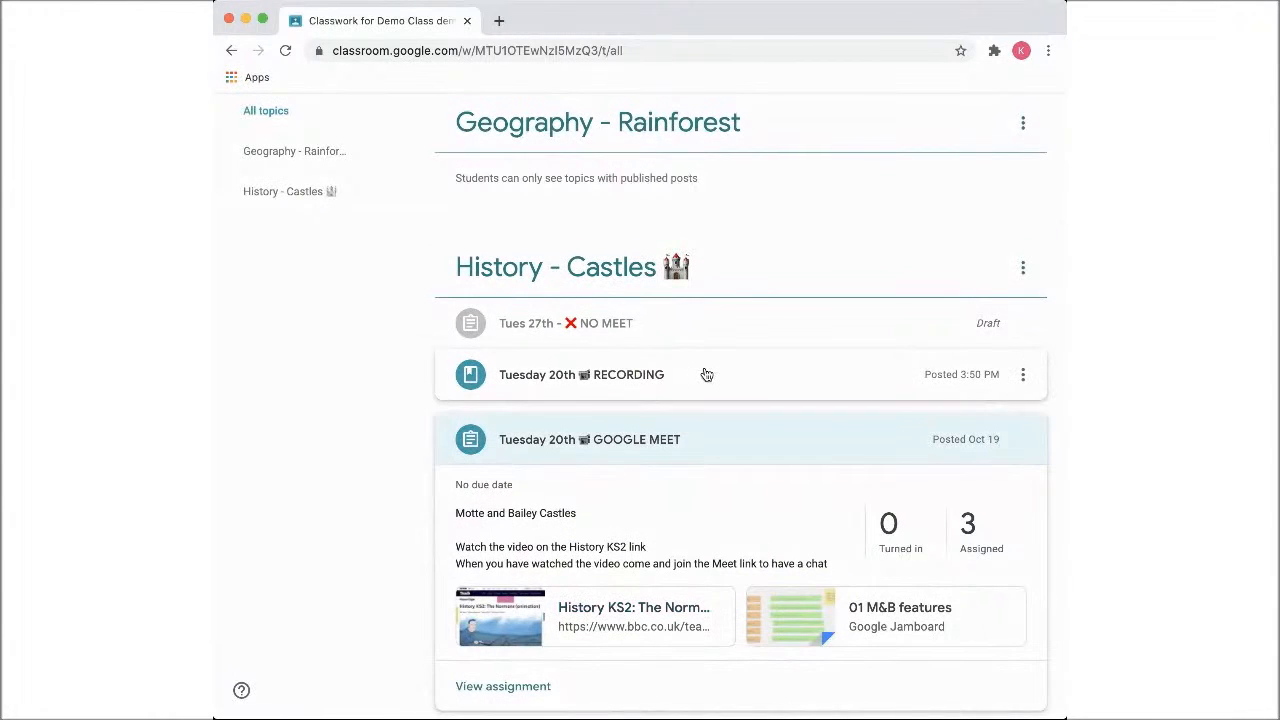
left_click(710, 380)
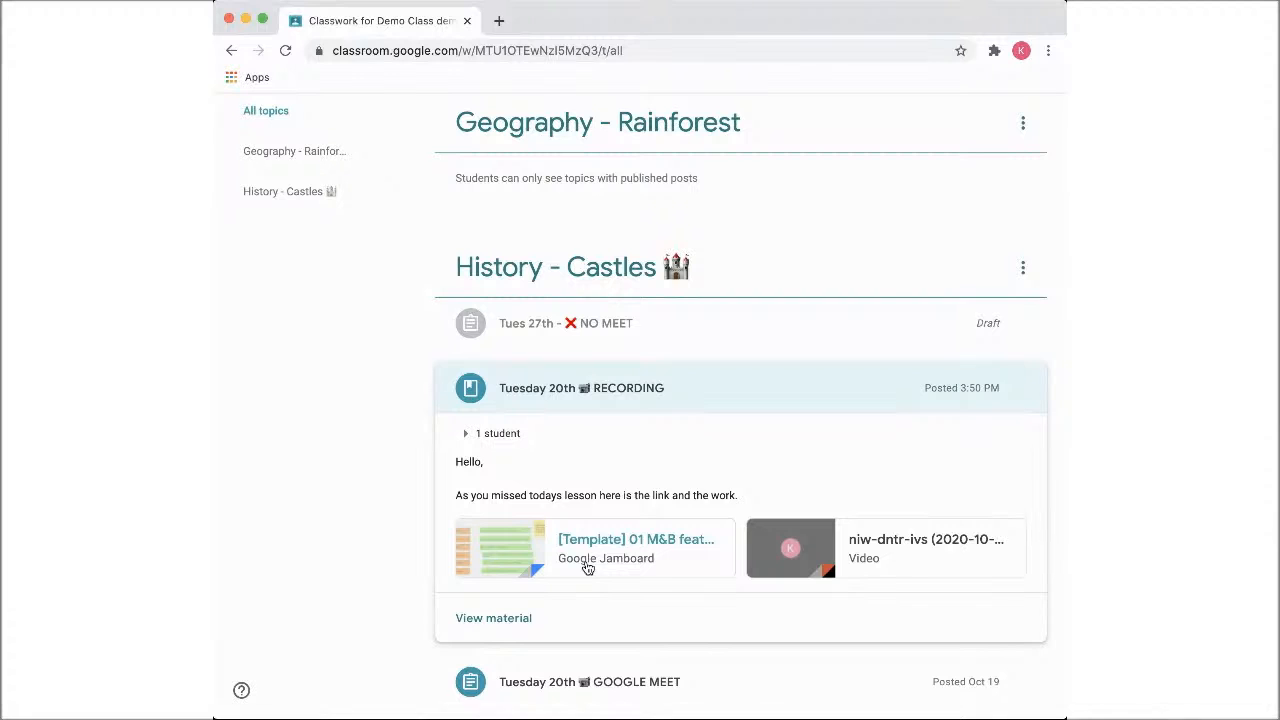
left_click(680, 391)
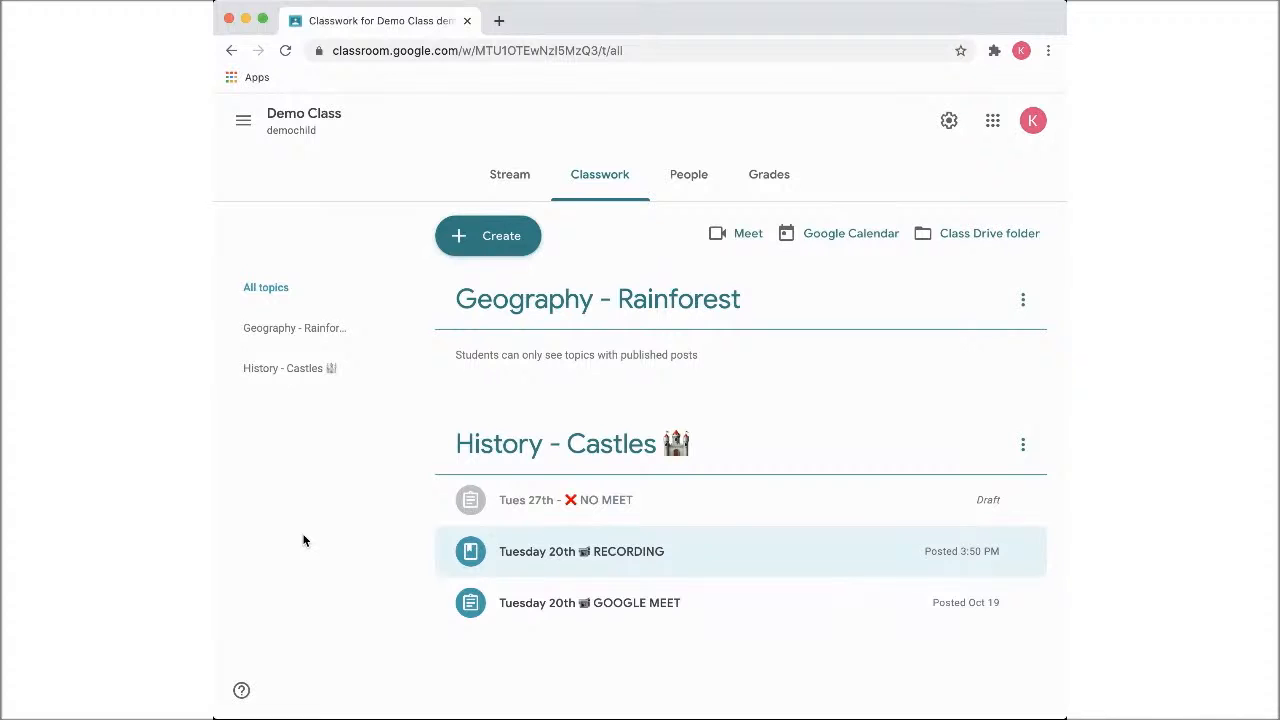
In the class settings, set classwork on the stream to "Show attachments and details" and save the change
left_click(509, 176)
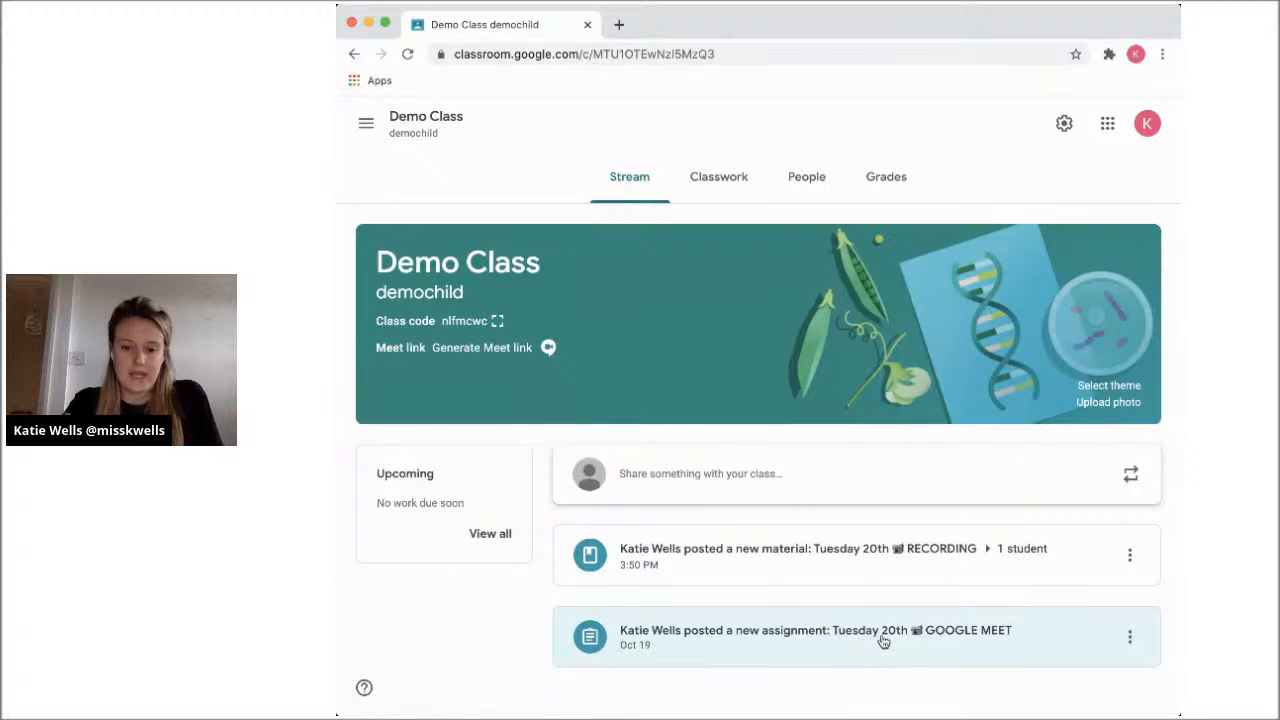
left_click(1064, 123)
scroll(1049, 366, "down", 3)
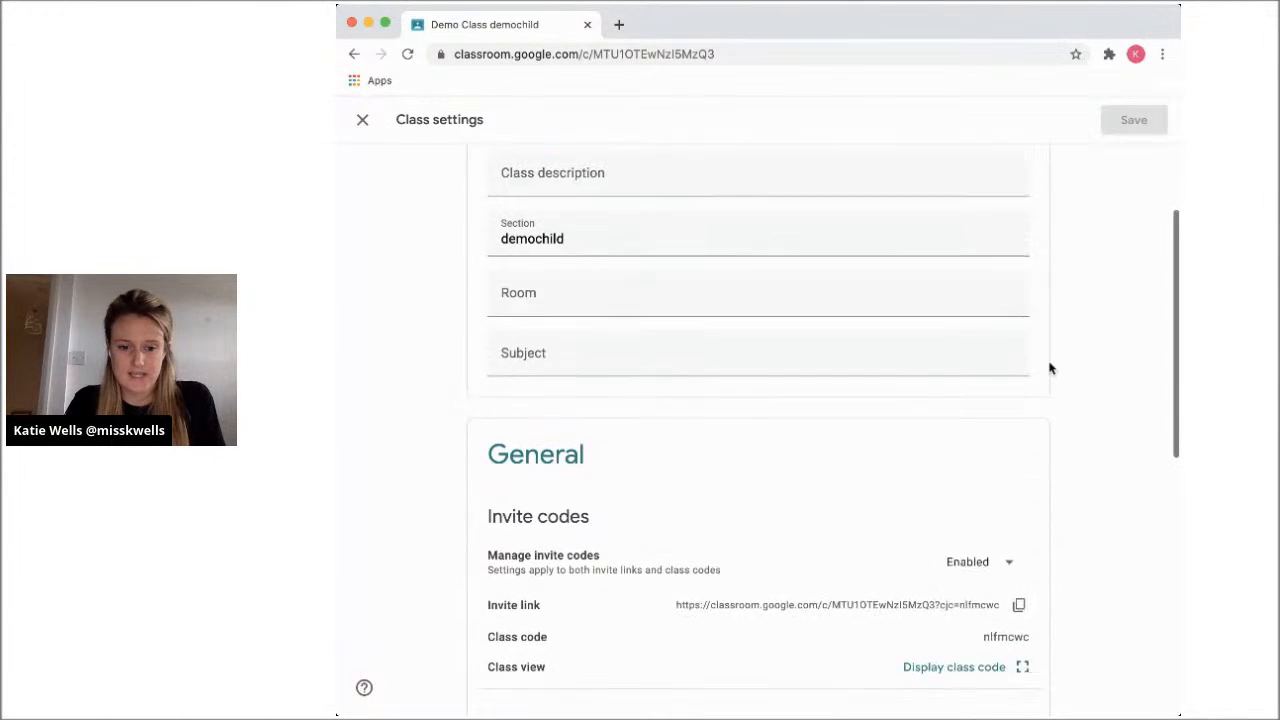
scroll(1049, 368, "down", 2)
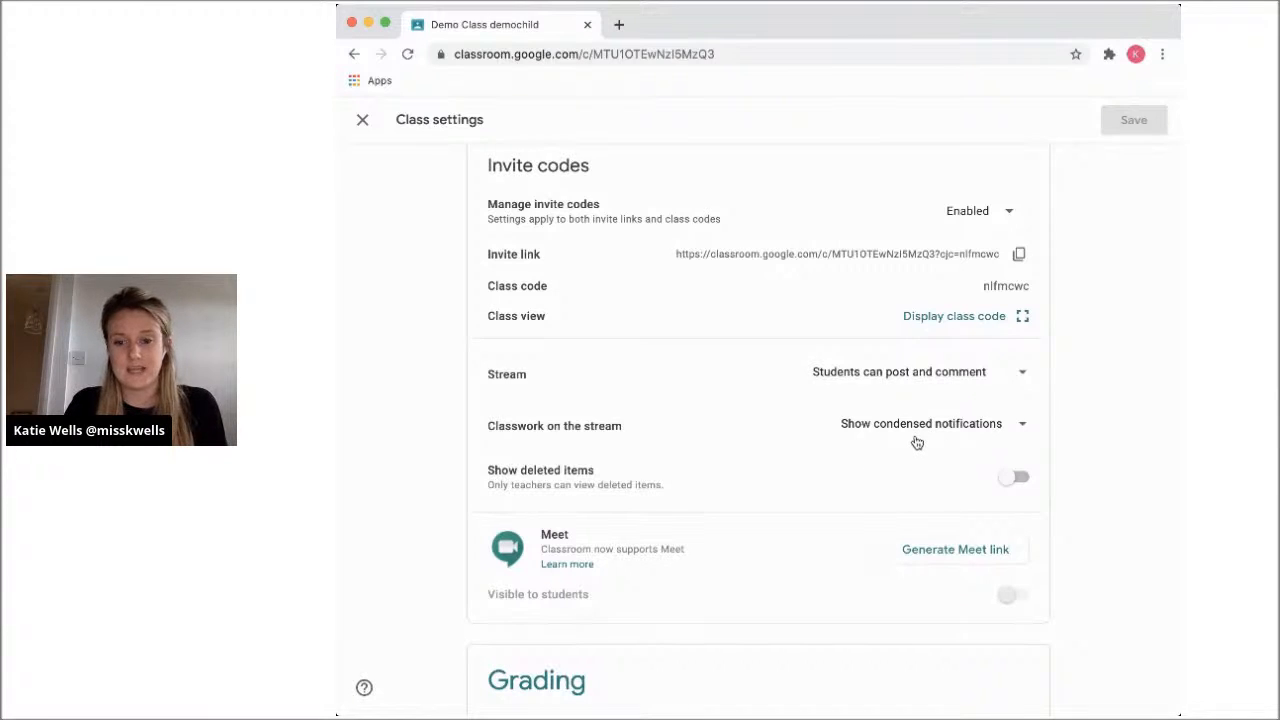
left_click(989, 431)
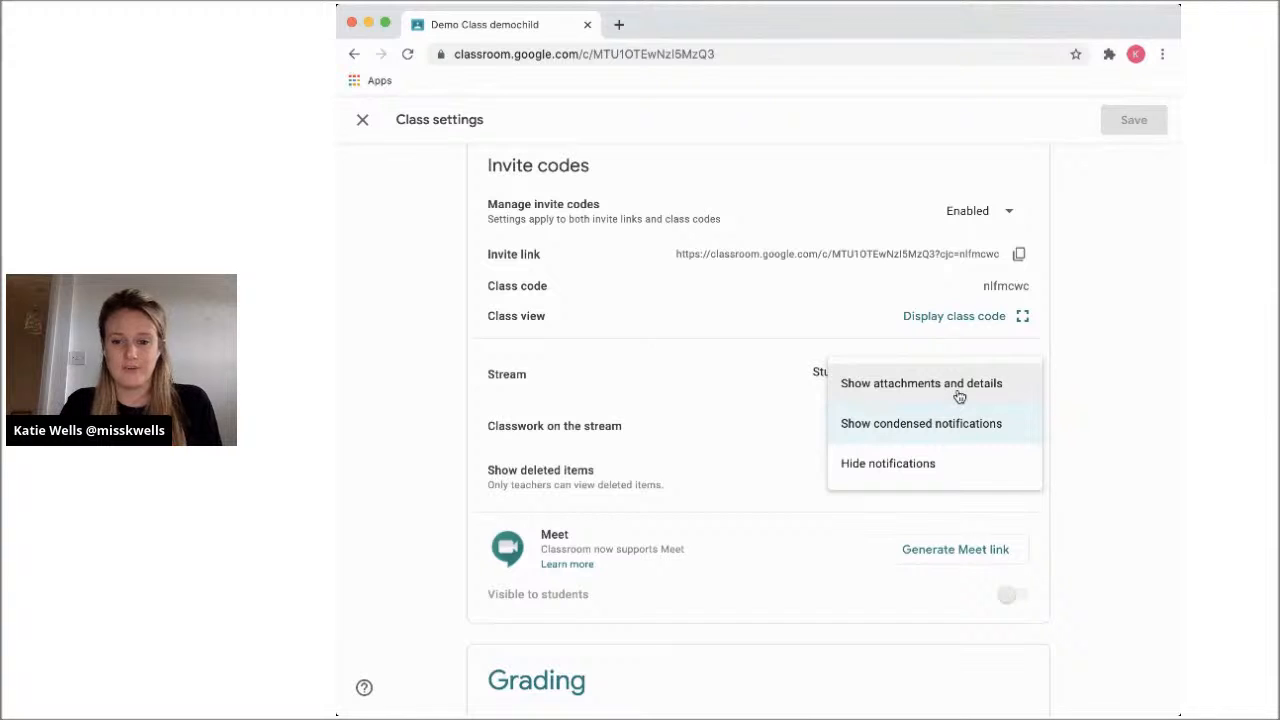
left_click(925, 397)
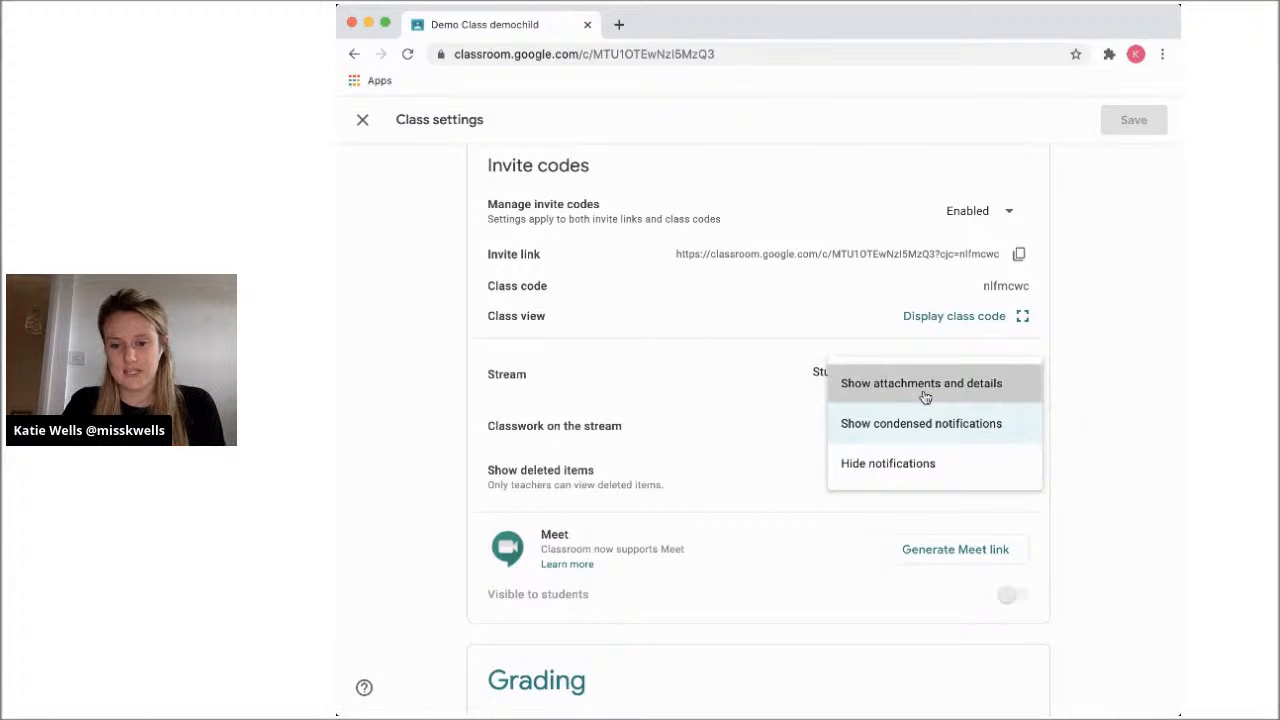
left_click(1140, 124)
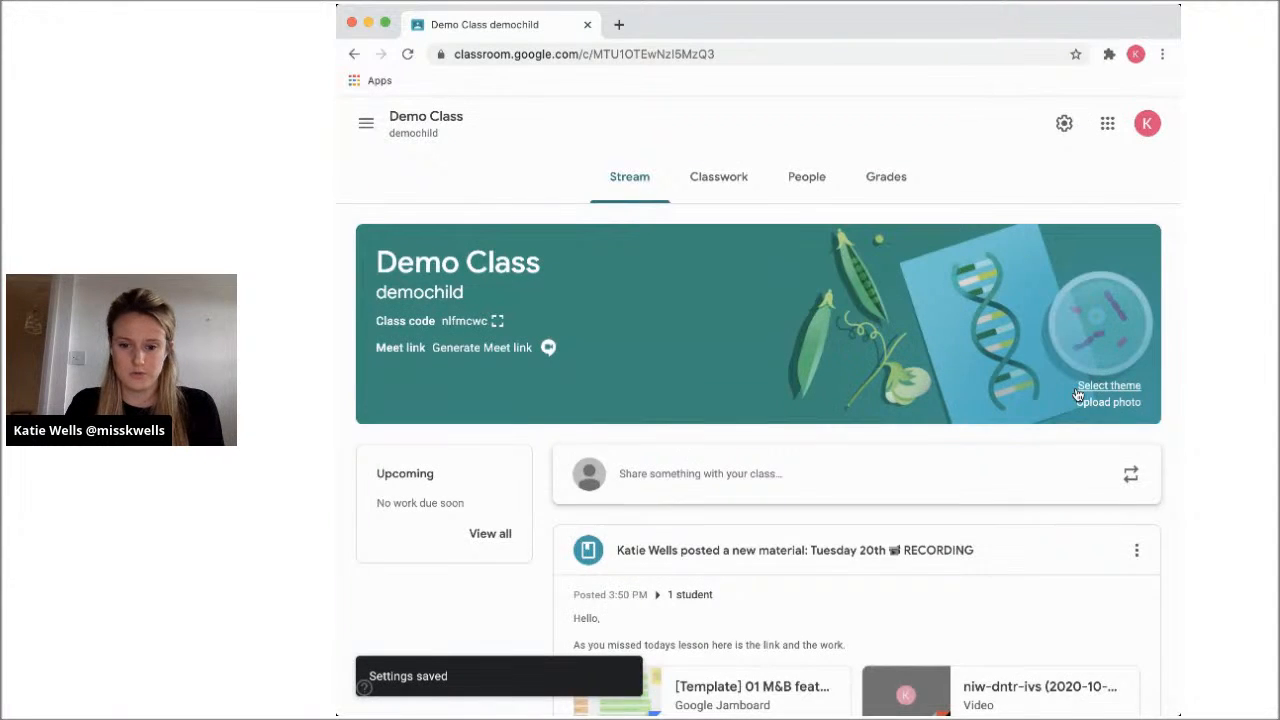
Examine how the recording material and the Google Meet assignment are displayed on the class stream
scroll(1077, 393, "down", 3)
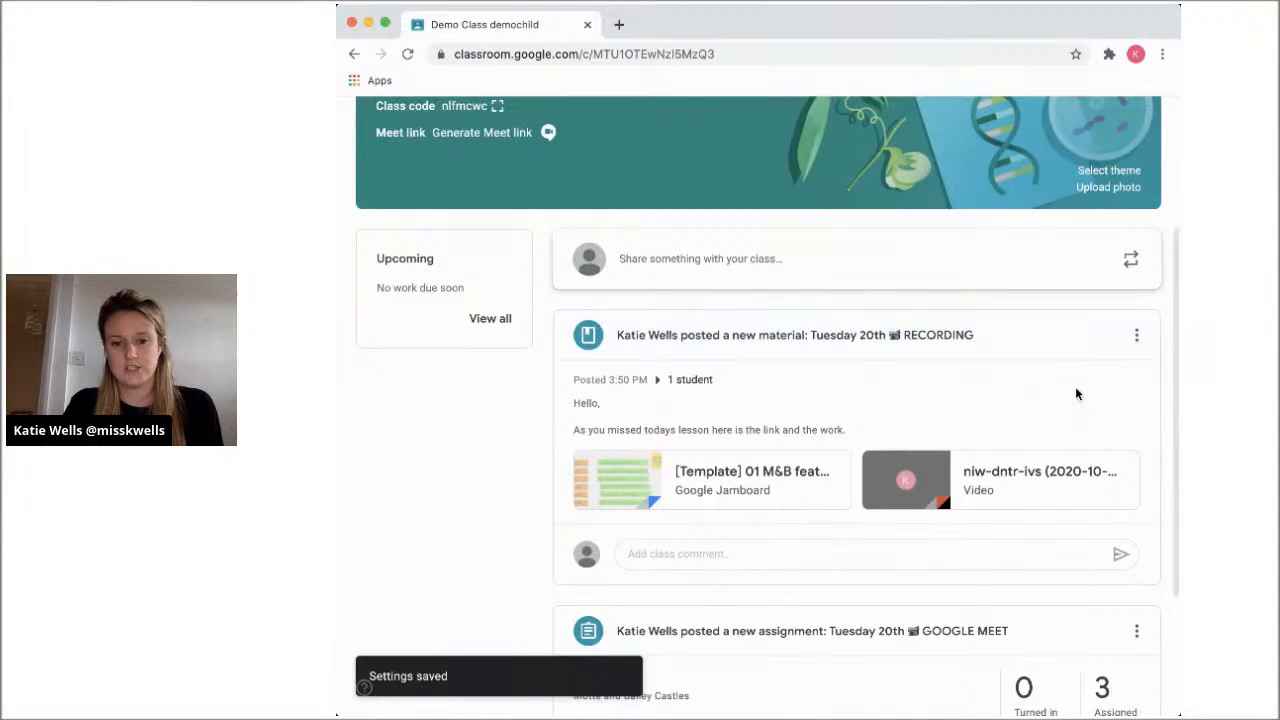
scroll(886, 509, "down", 1)
scroll(886, 510, "down", 1)
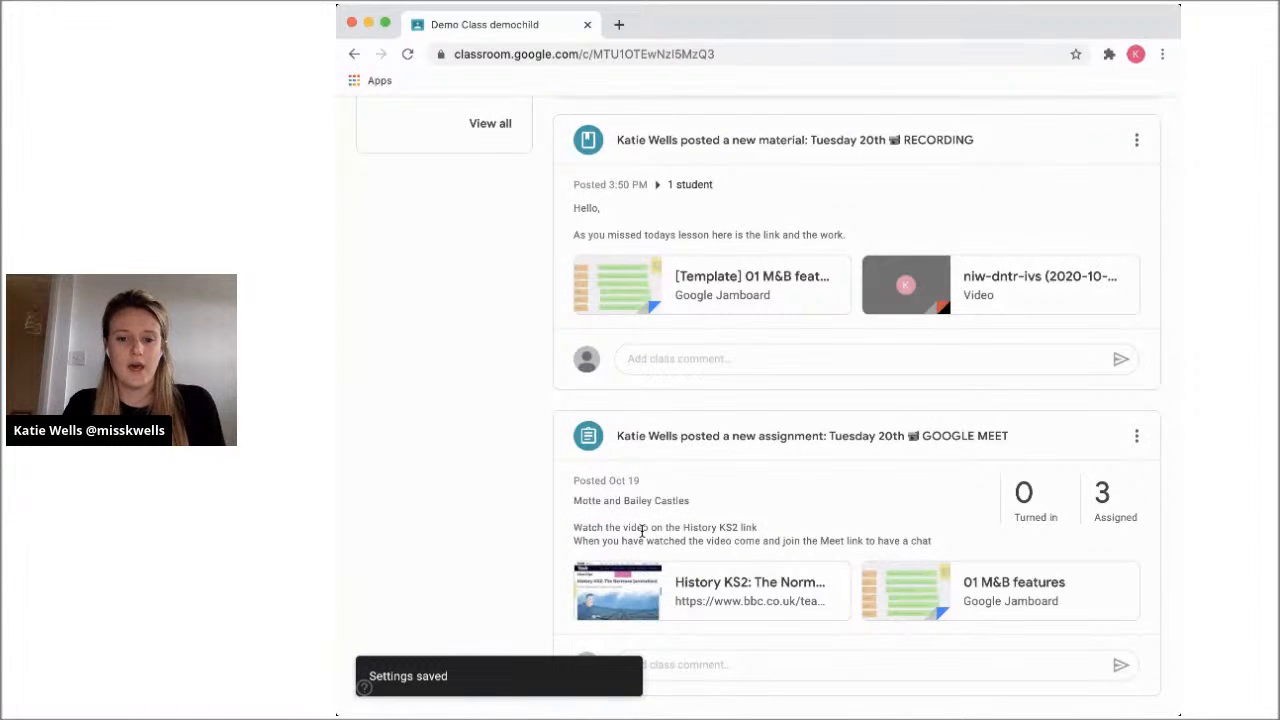
scroll(643, 532, "up", 2)
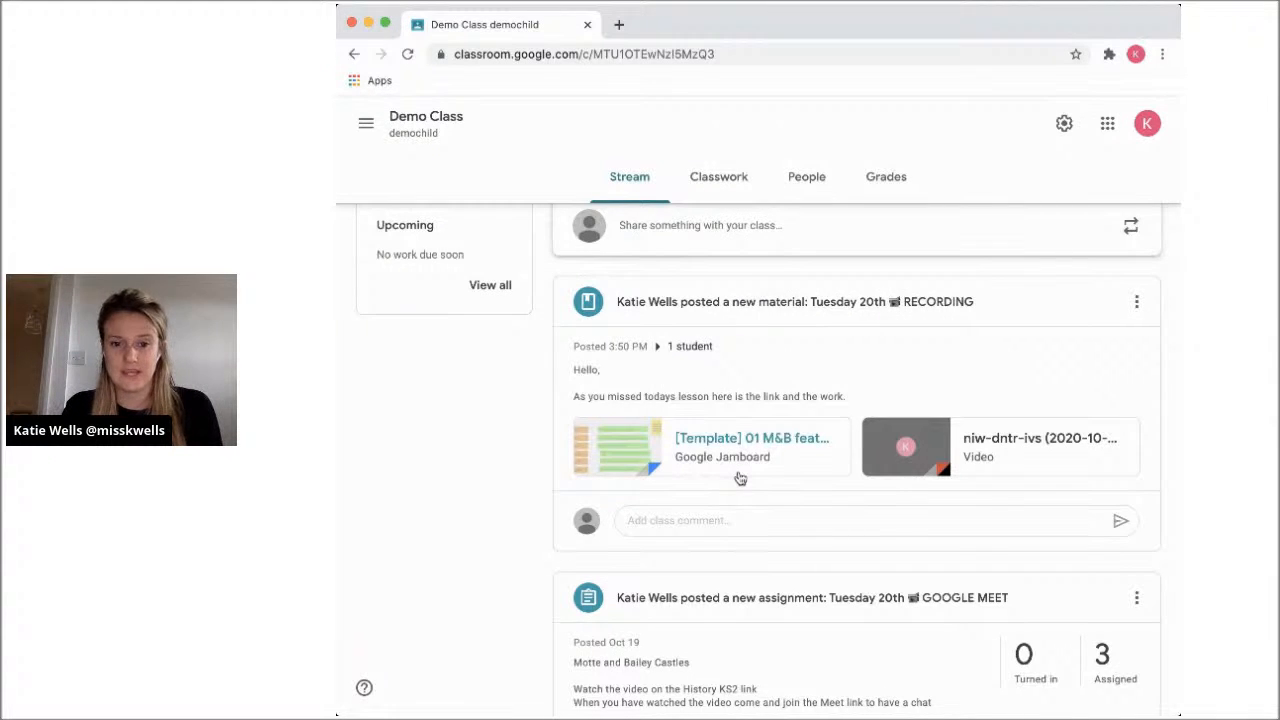
scroll(740, 478, "down", 1)
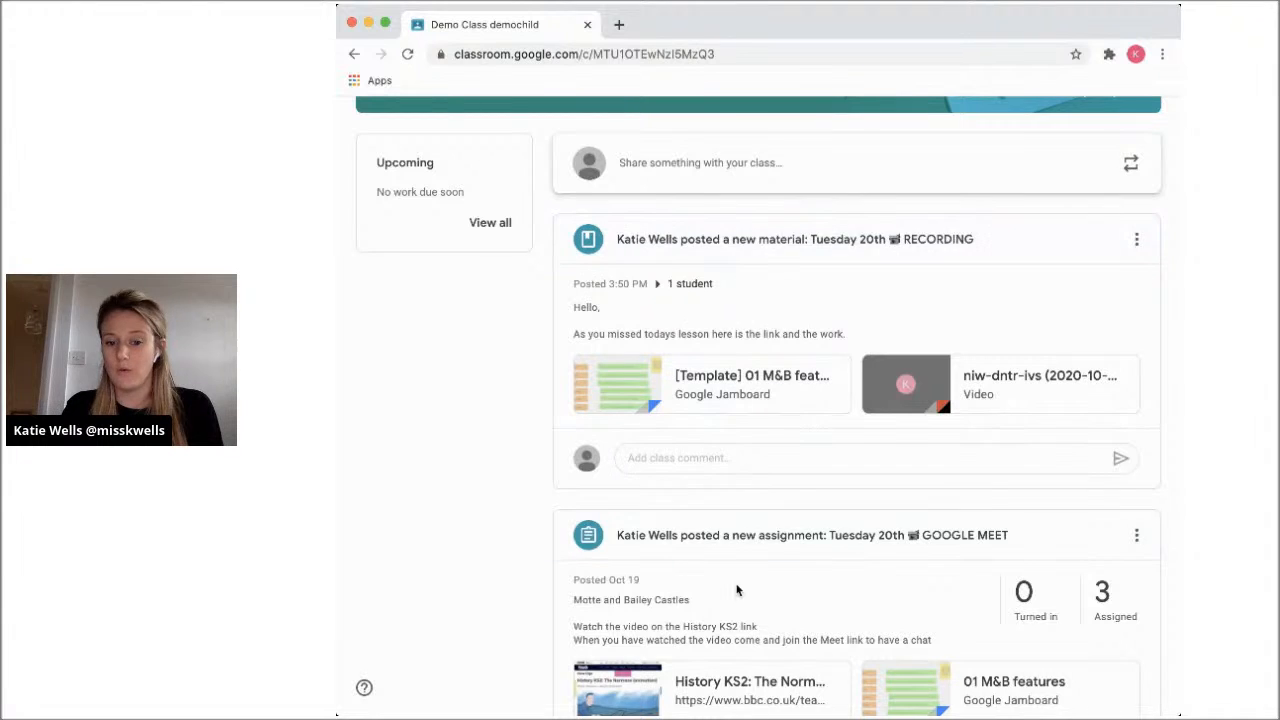
scroll(737, 590, "down", 2)
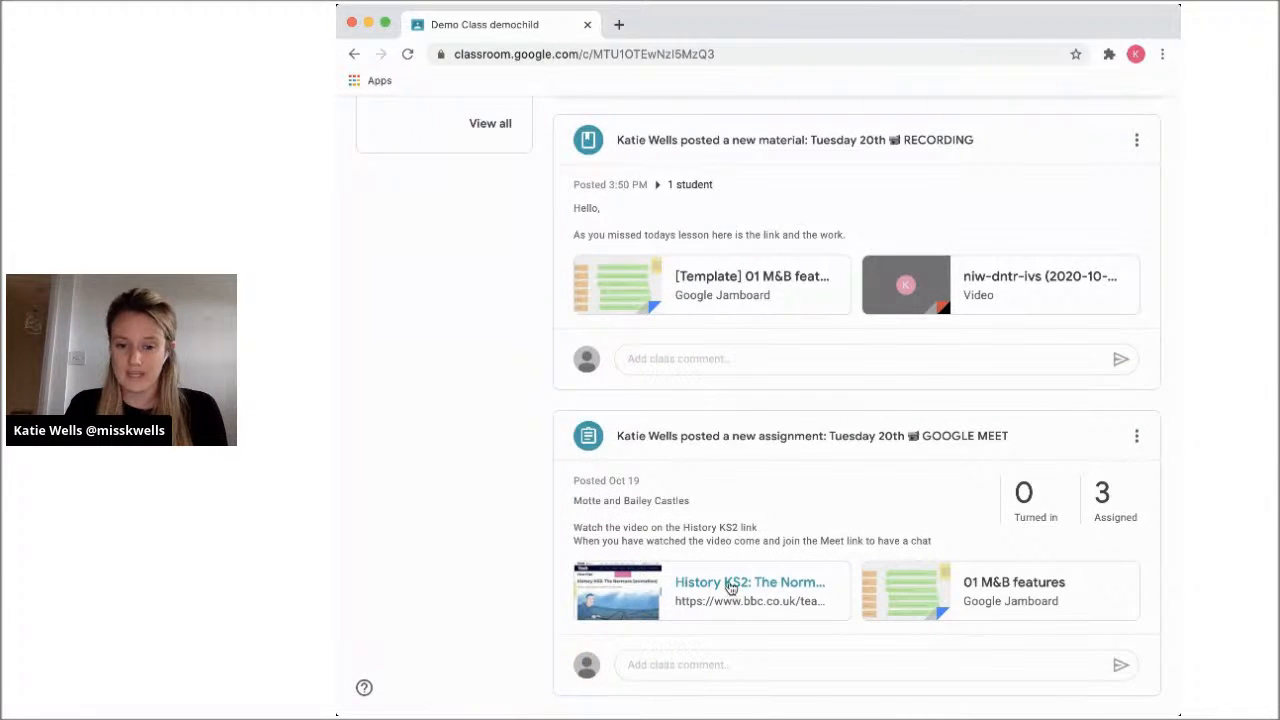
scroll(737, 444, "up", 3)
scroll(737, 444, "up", 2)
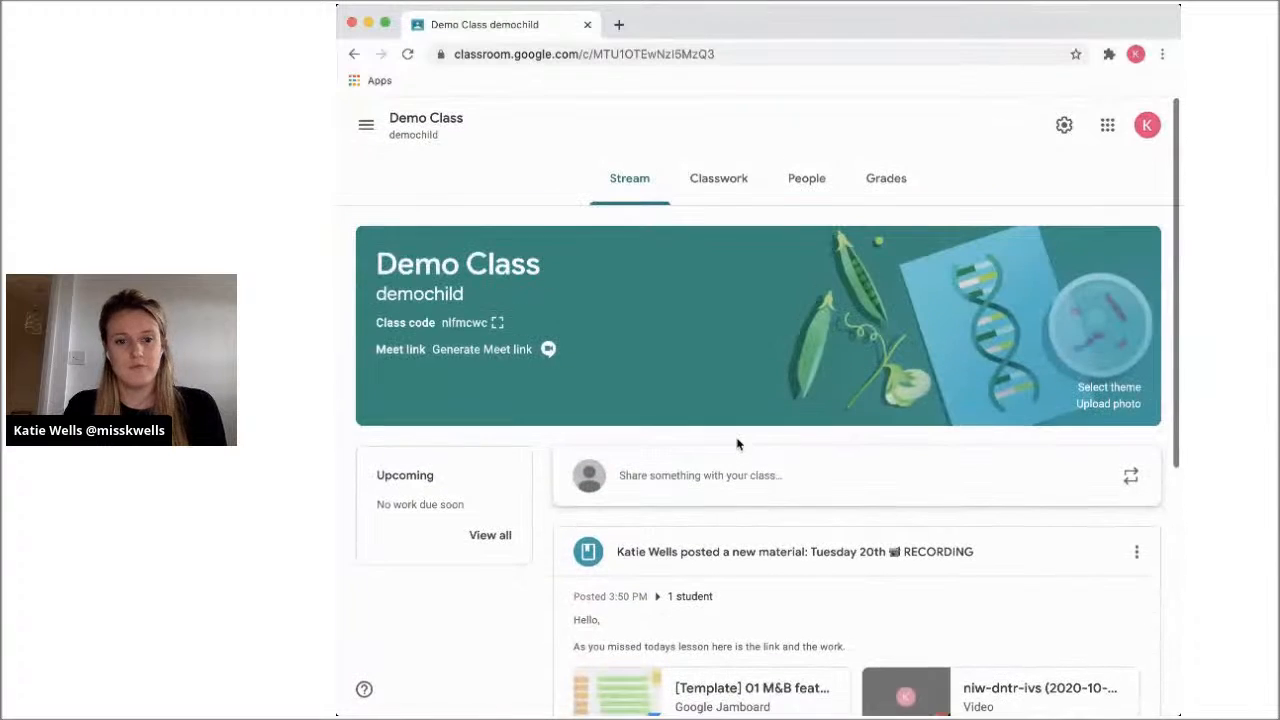
In the class settings, set classwork on the stream to "Hide notifications" and save the change
left_click(1064, 123)
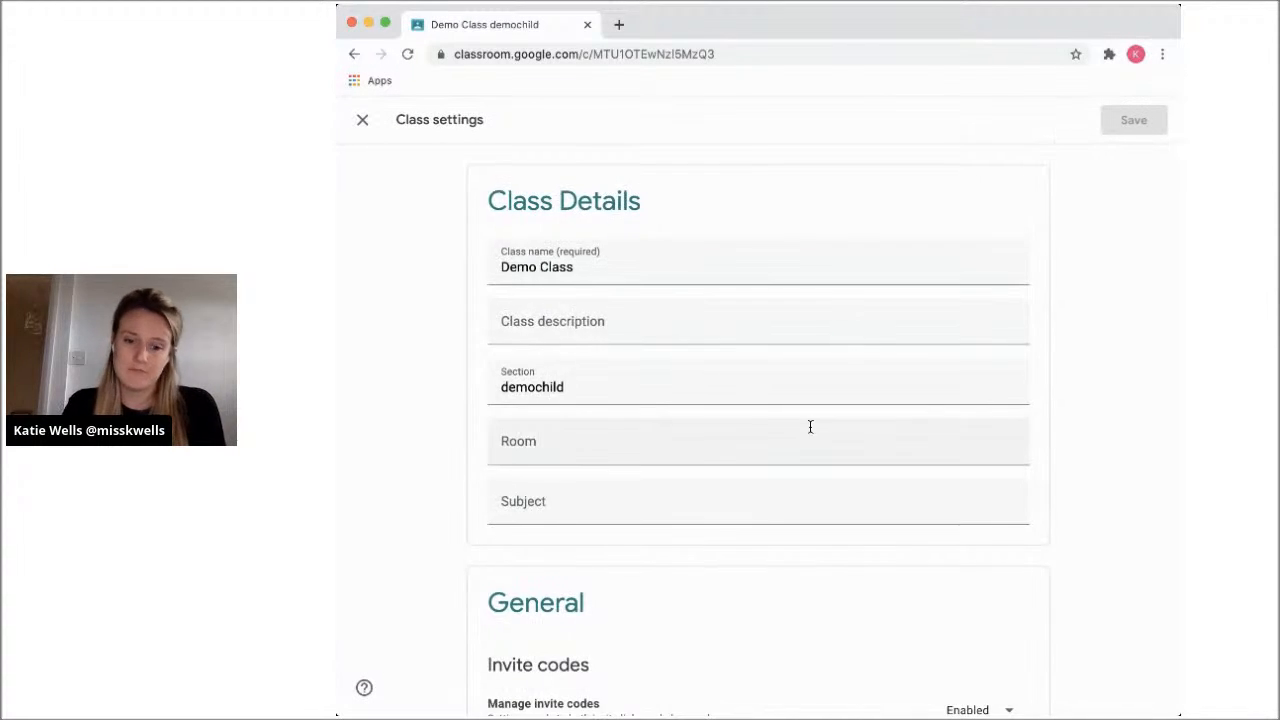
scroll(808, 426, "down", 5)
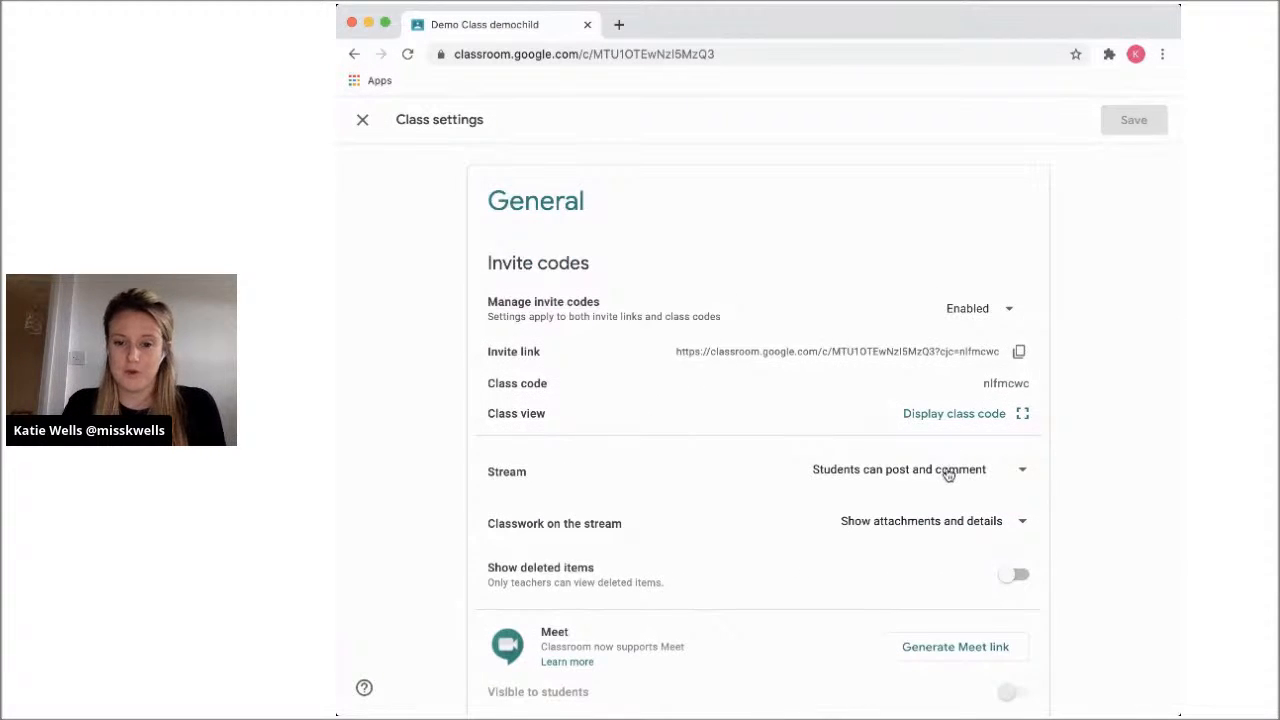
scroll(963, 518, "down", 1)
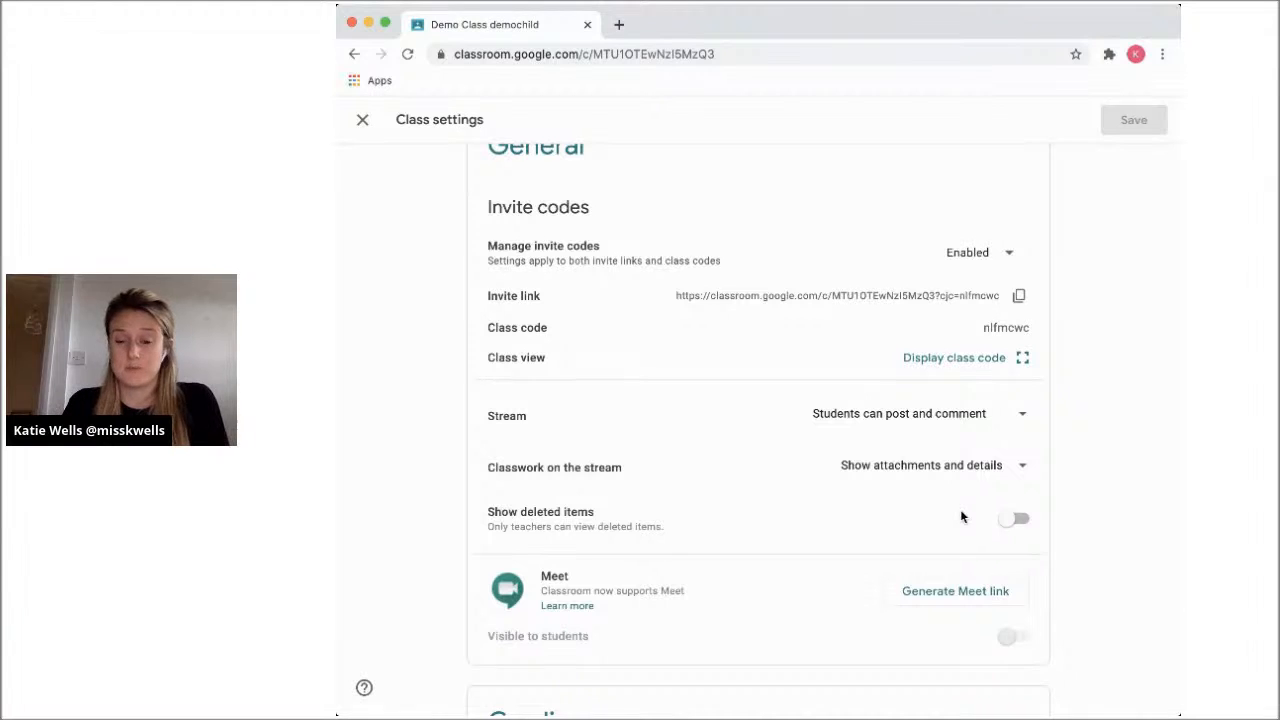
left_click(974, 472)
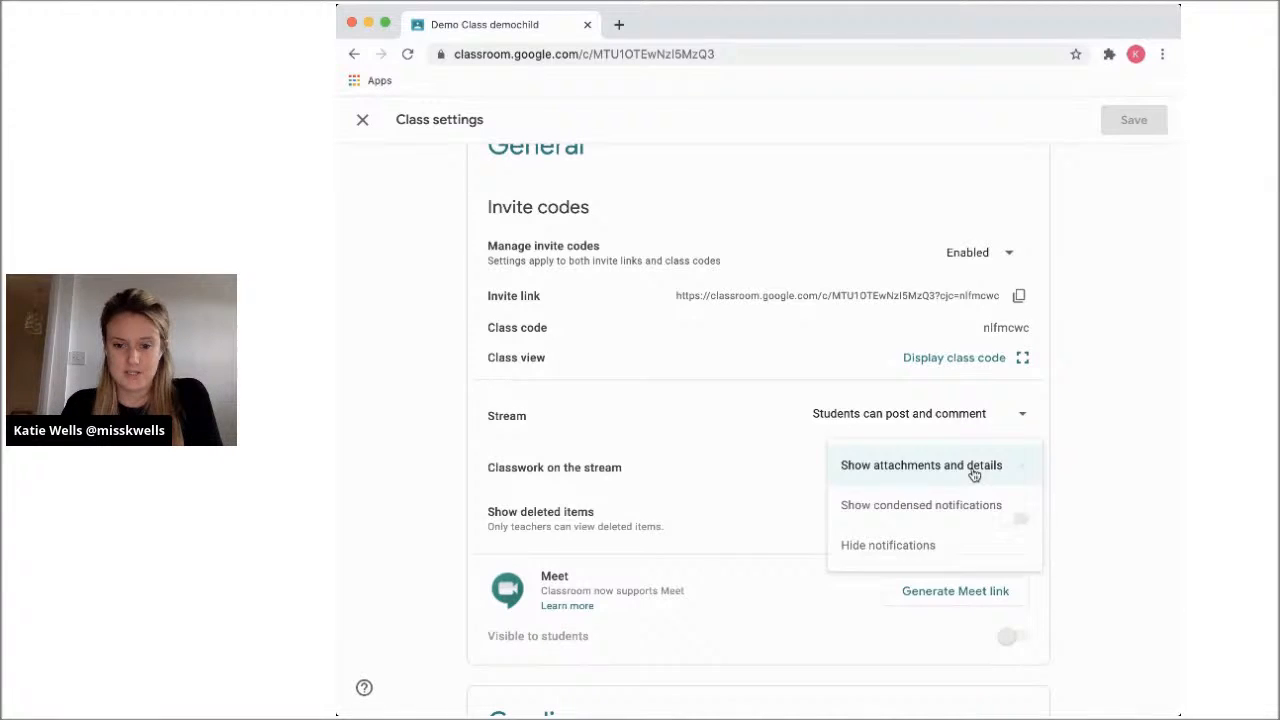
left_click(921, 548)
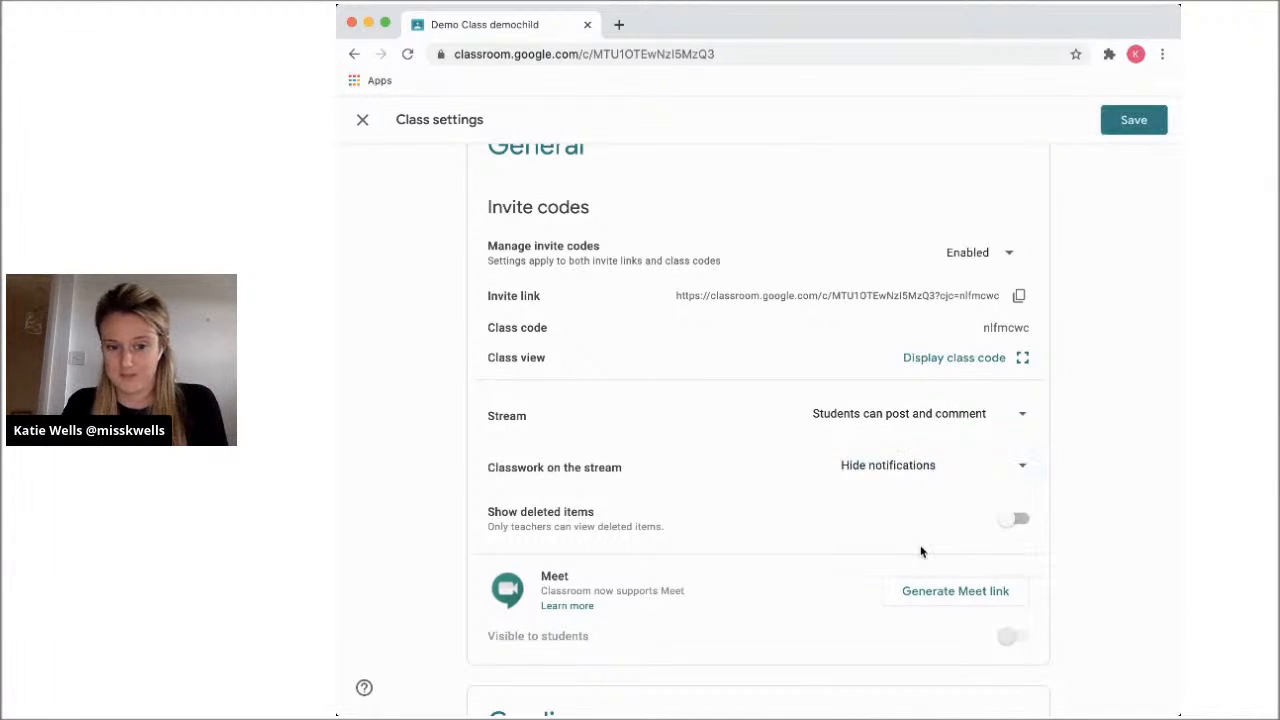
left_click(1138, 121)
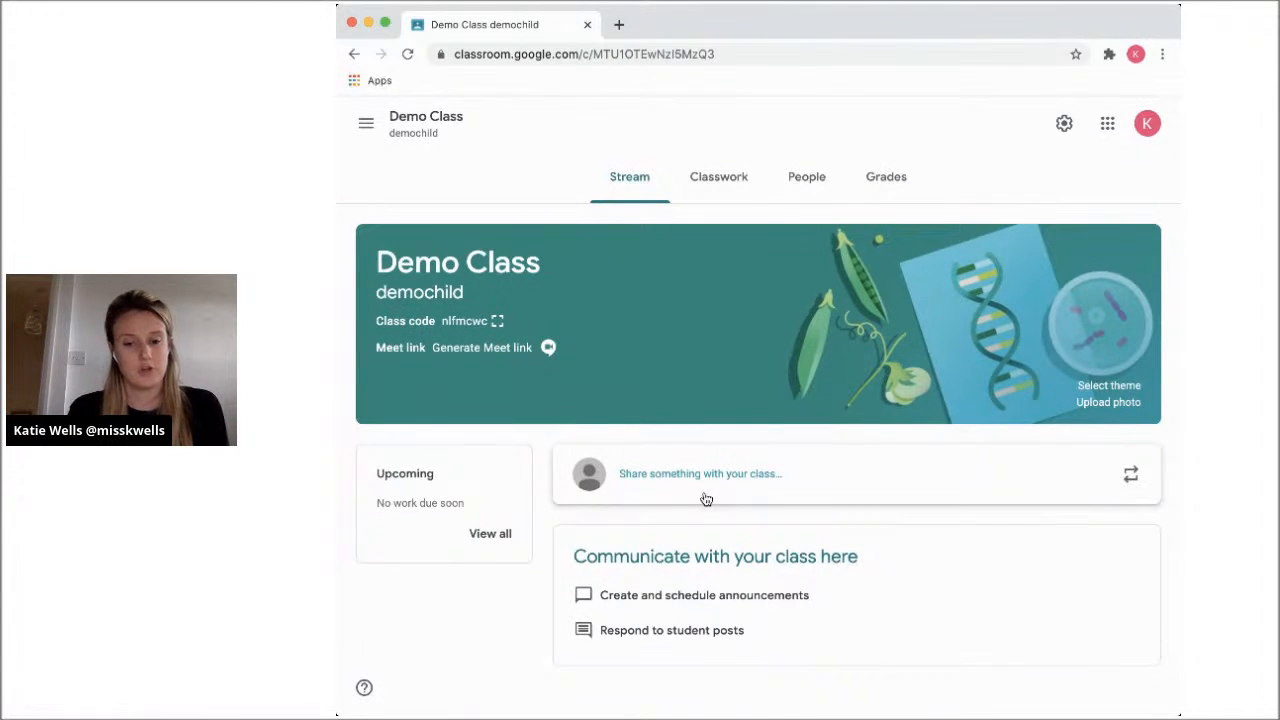
Review the general and grading options in the class settings without changing them, and return to the class's classwork list
left_click(1064, 123)
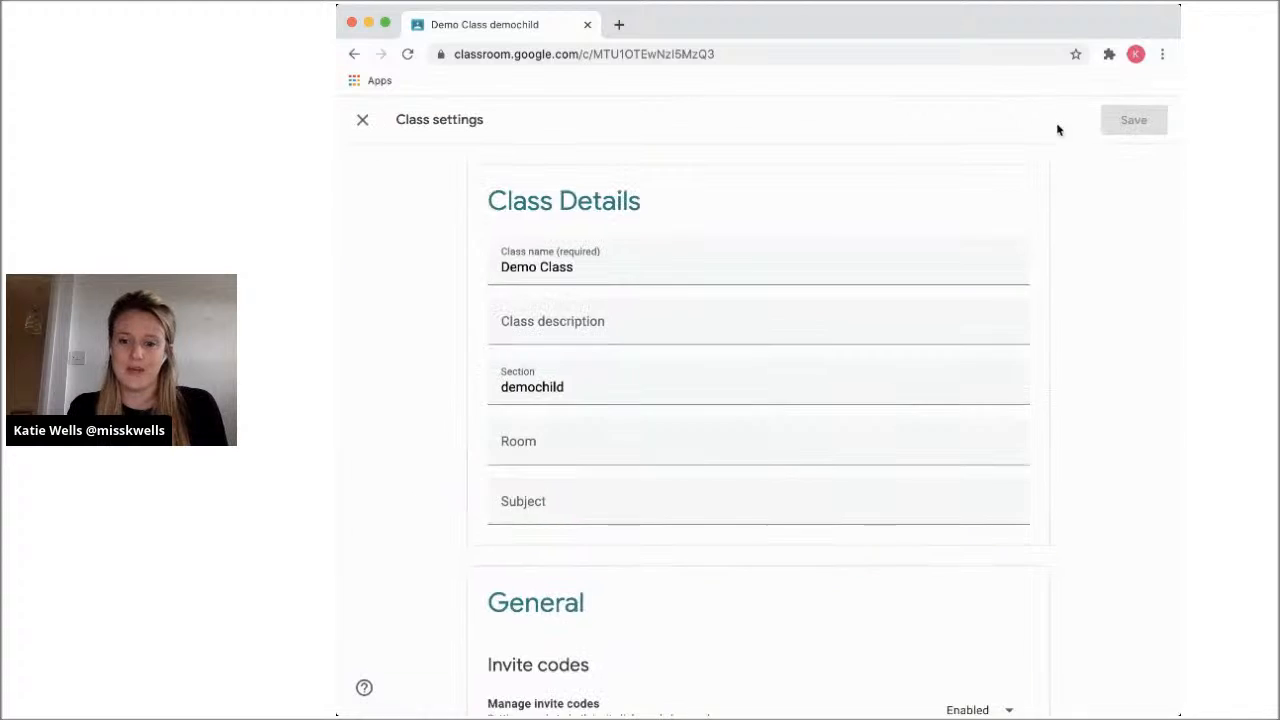
scroll(880, 545, "down", 6)
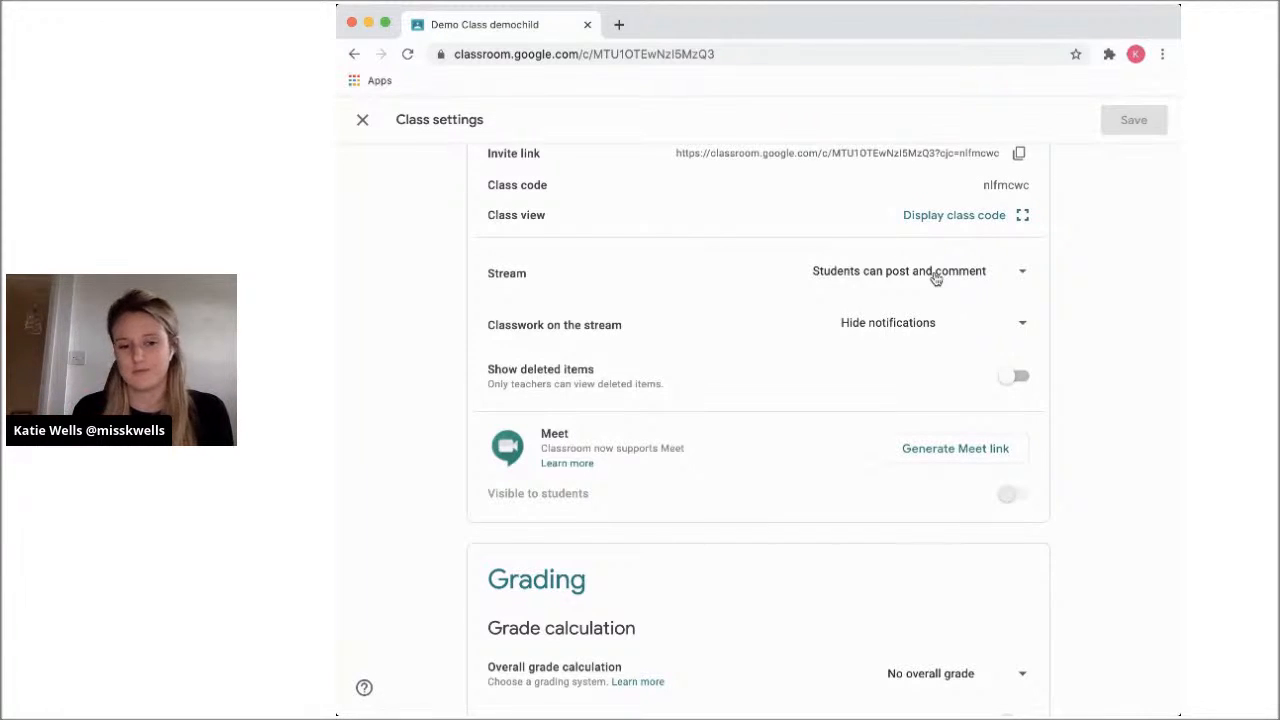
scroll(935, 279, "down", 1)
scroll(935, 279, "up", 1)
scroll(940, 279, "down", 1)
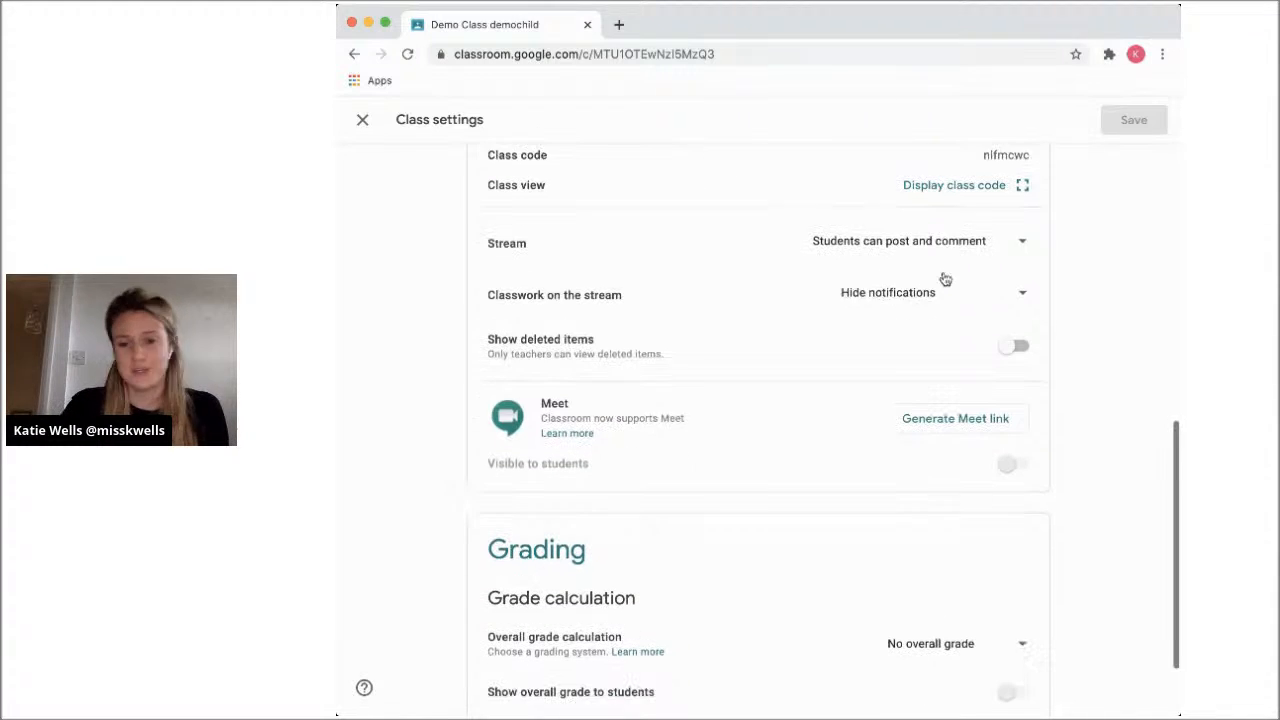
scroll(945, 279, "down", 1)
scroll(945, 279, "down", 2)
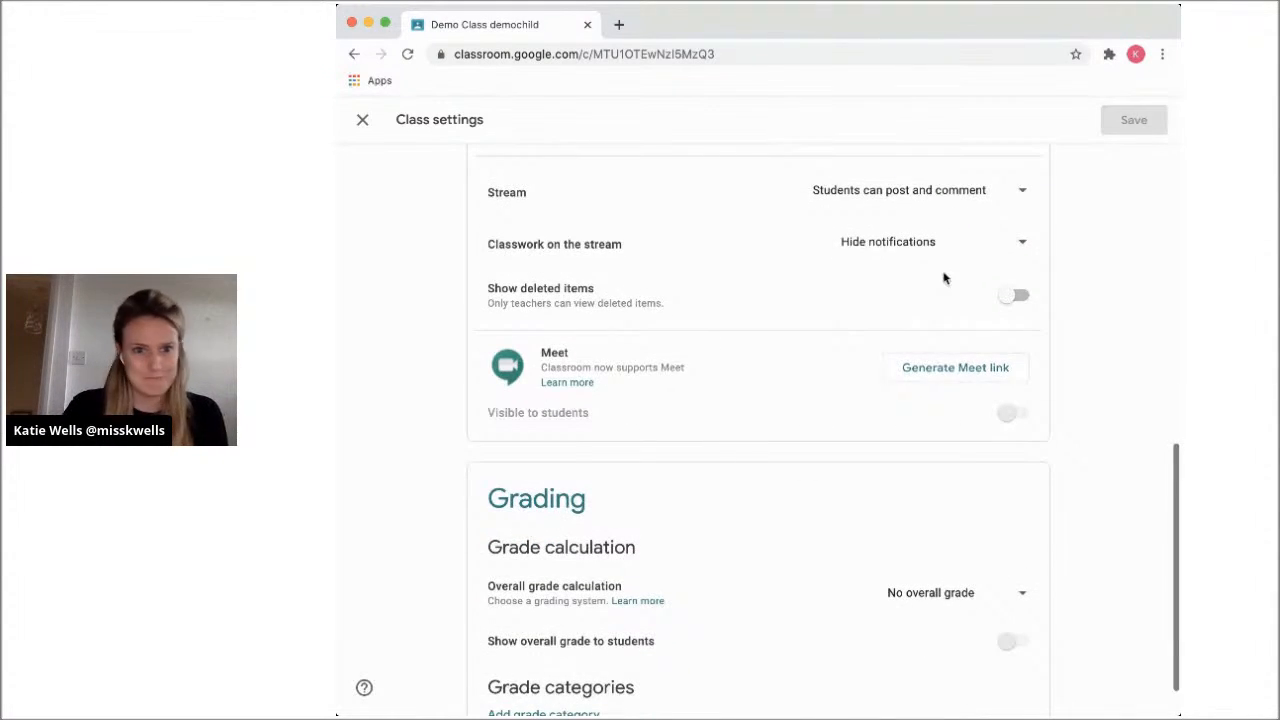
scroll(943, 278, "up", 3)
left_click(363, 121)
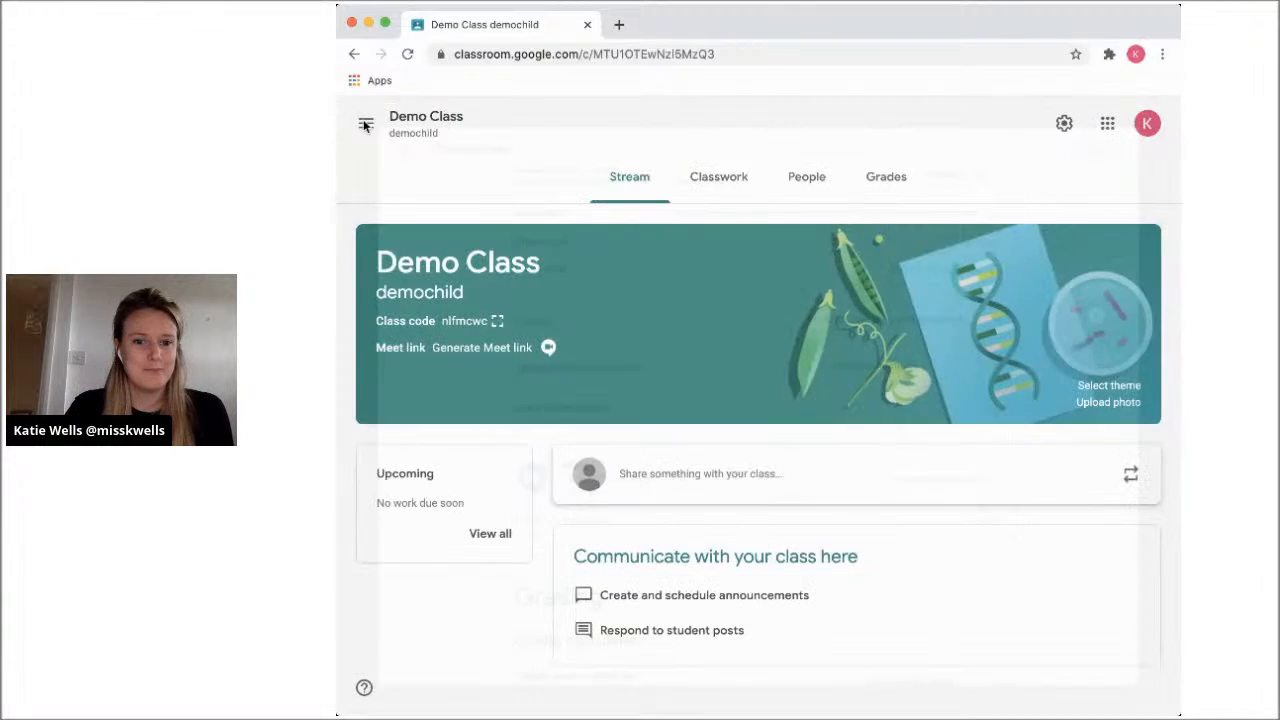
left_click(726, 194)
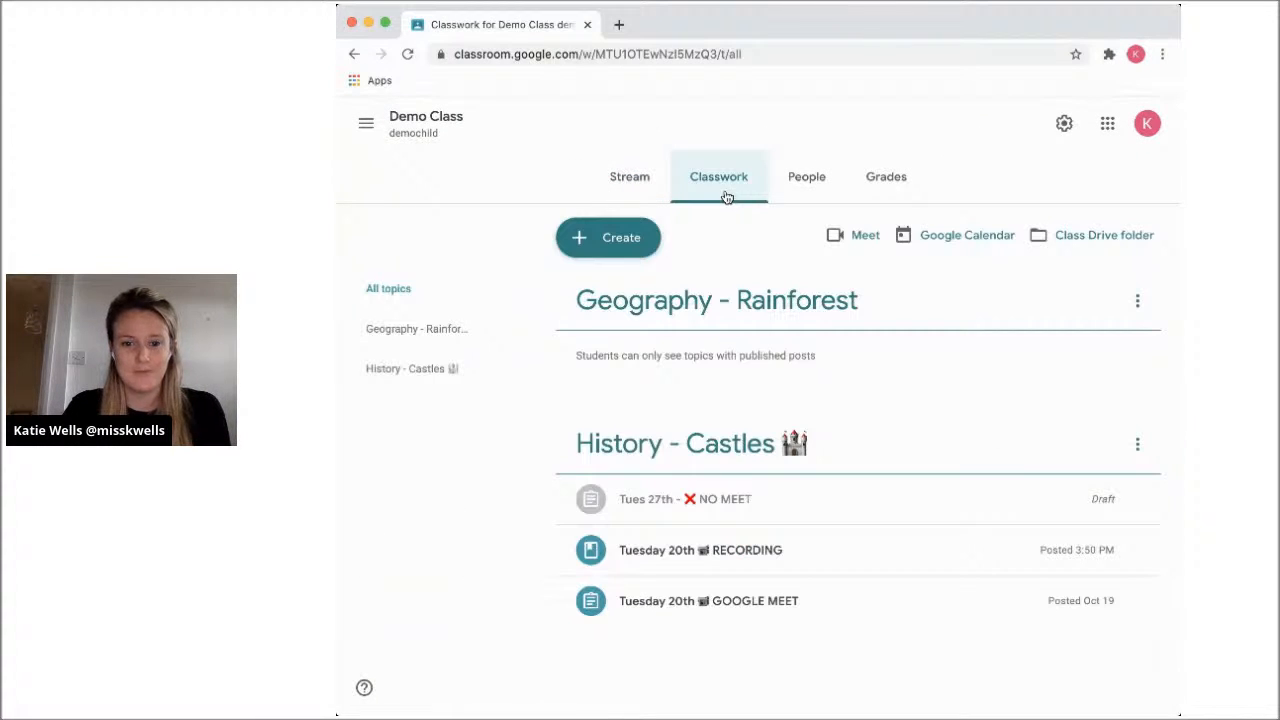
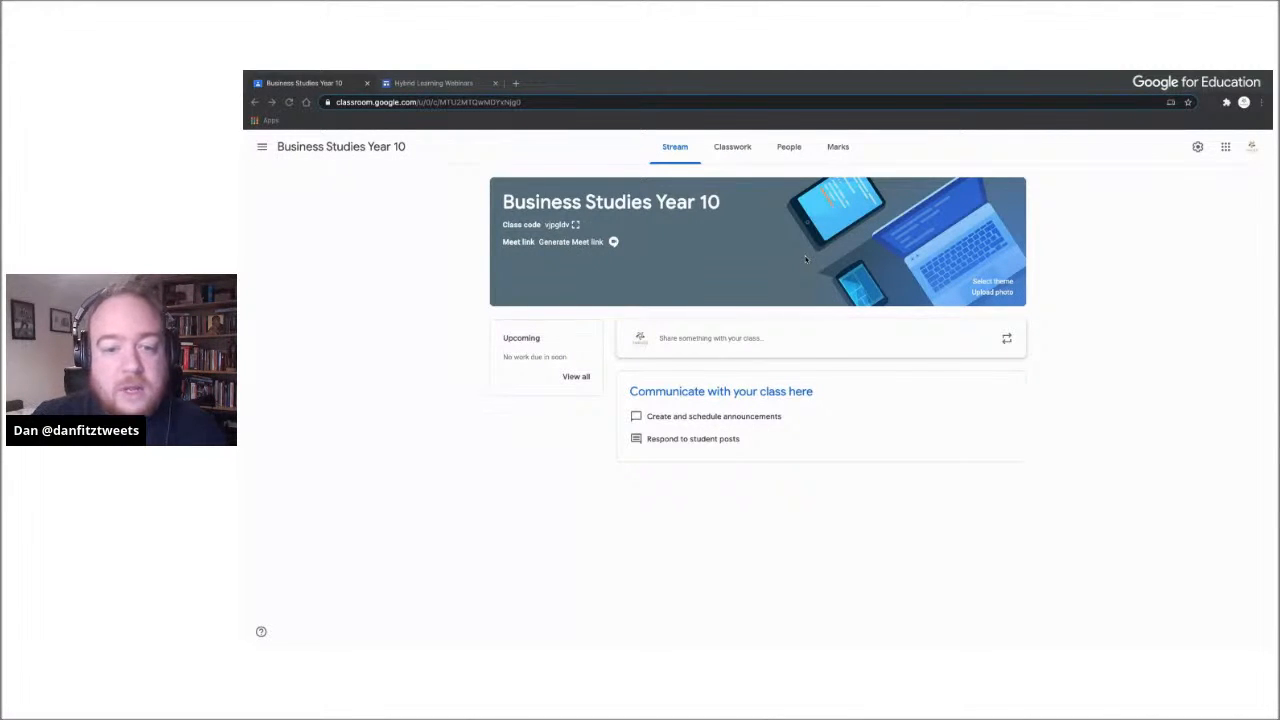
Generate a Meet link for the Business Studies Year 10 class, keep it visible to students, and save it
left_click(1066, 278)
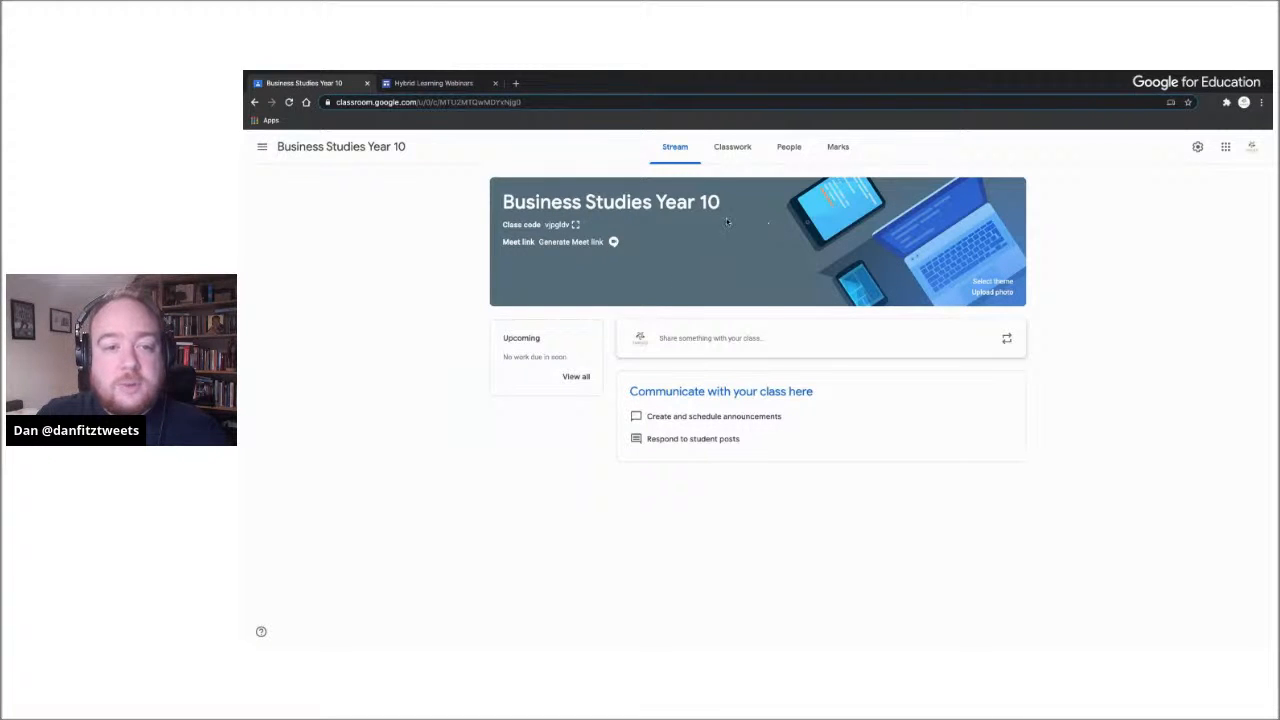
left_click(580, 244)
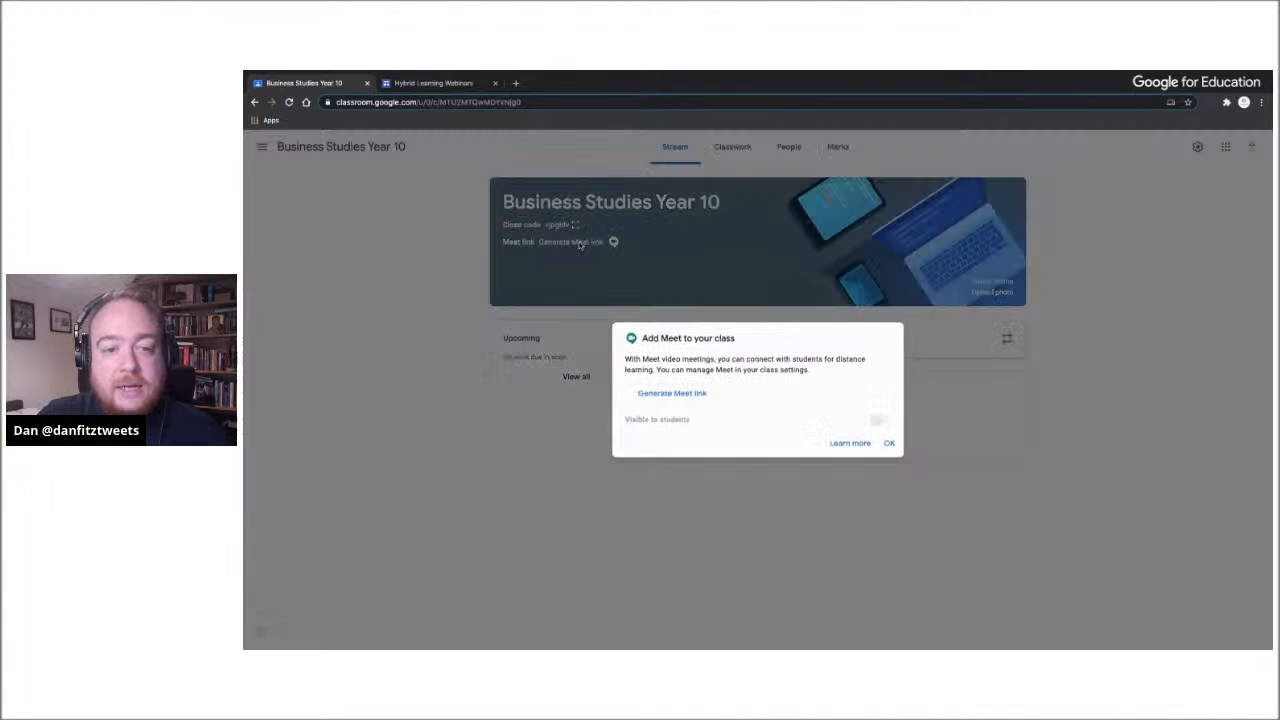
left_click(674, 396)
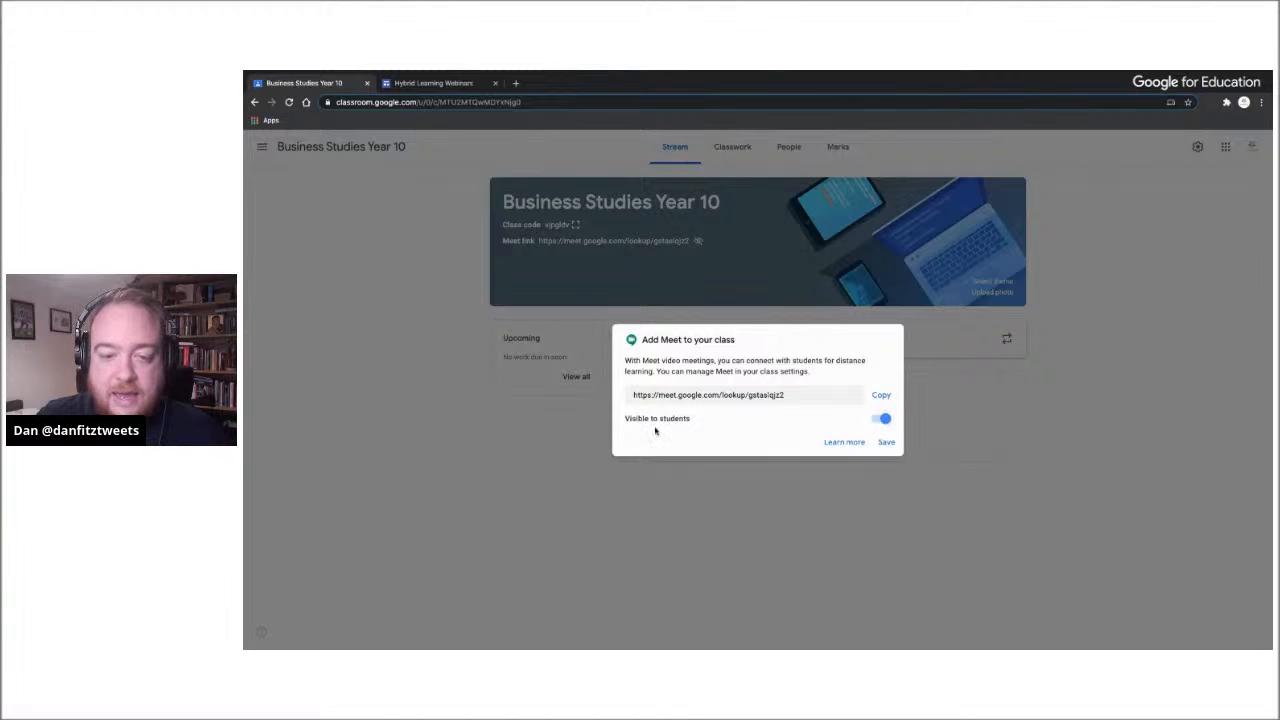
left_click(883, 421)
left_click(883, 421)
left_click(886, 443)
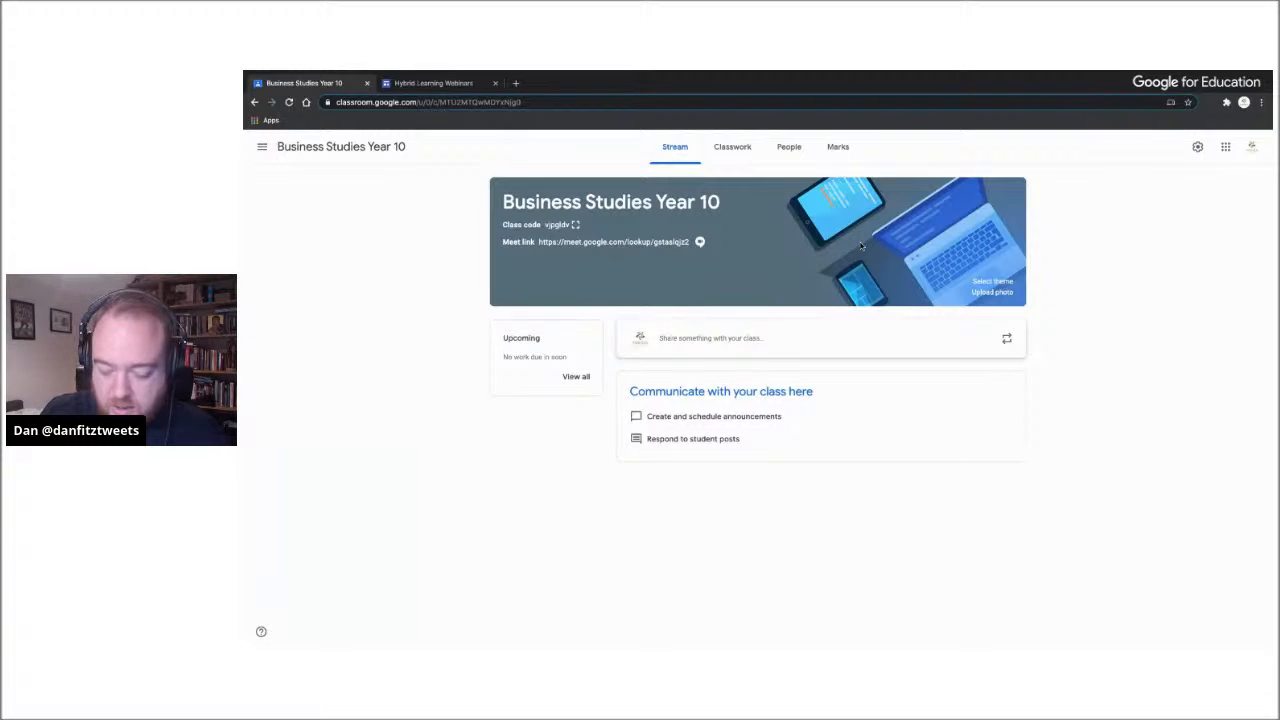
Review the Meet link's student visibility and its copy and reset options in the class settings, and discard any changes
key("ctrl+plus")
key("ctrl+plus")
key("ctrl+plus")
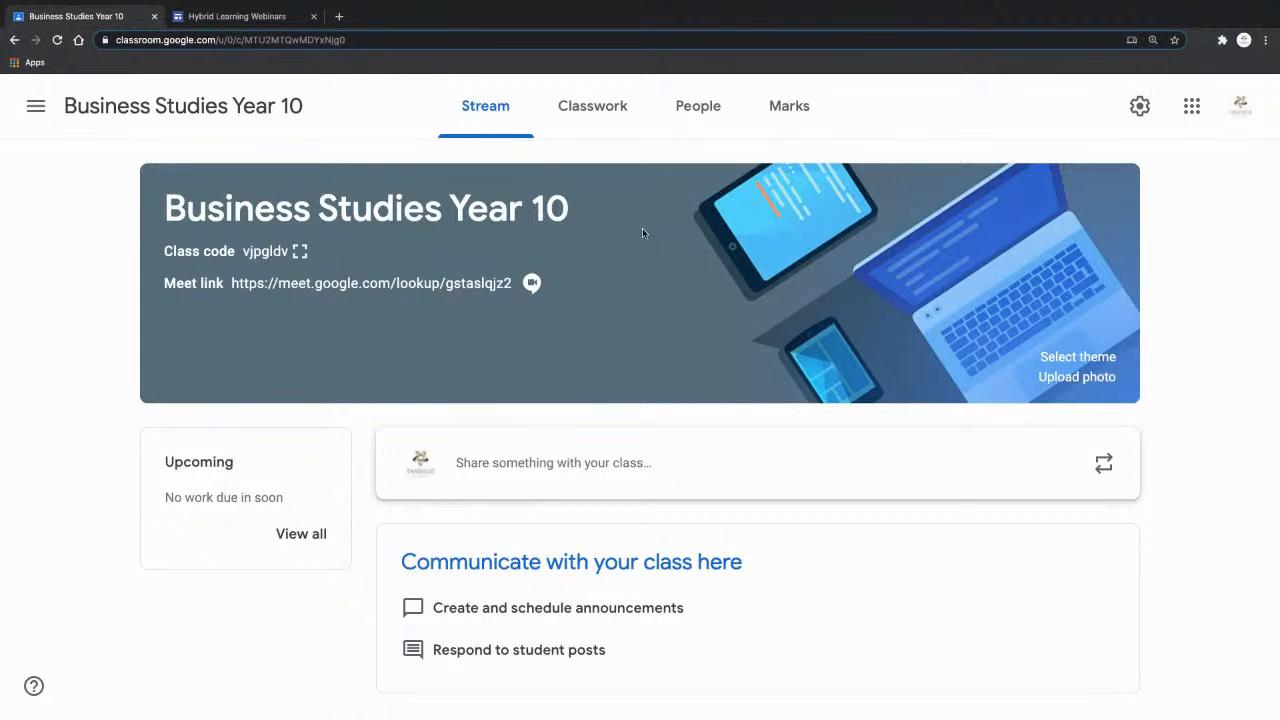
left_click(1138, 108)
scroll(926, 362, "down", 10)
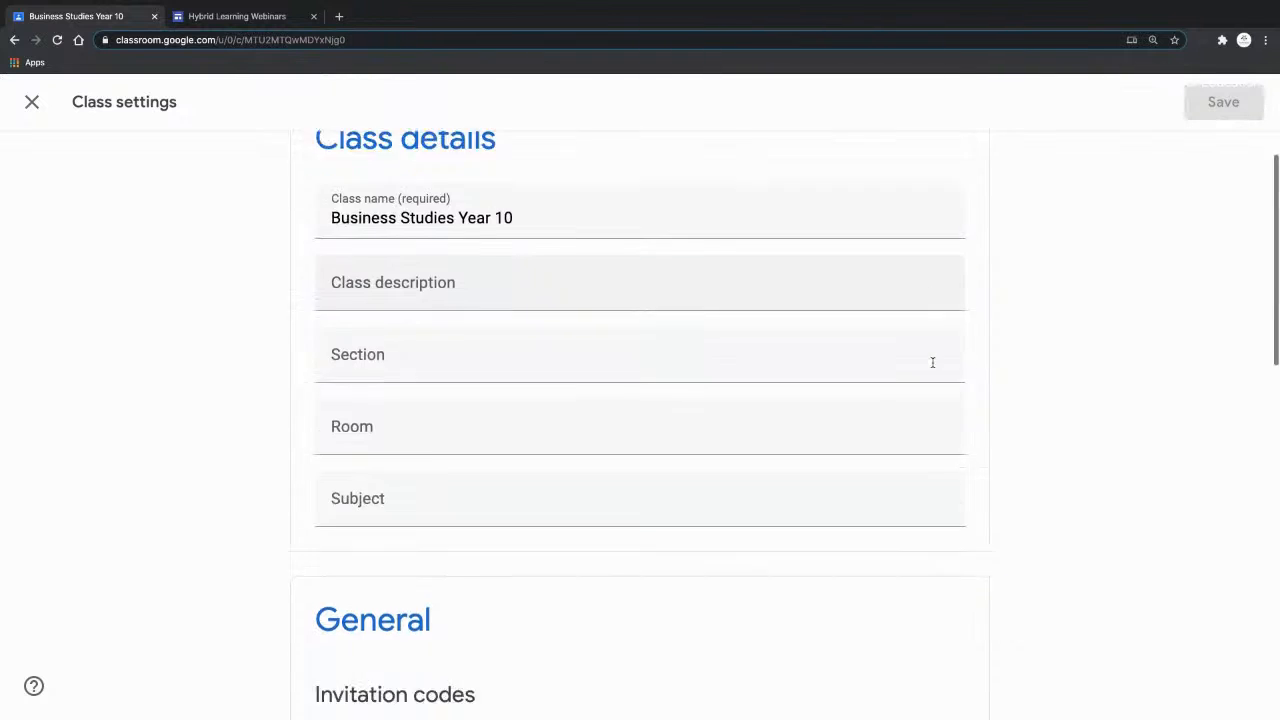
scroll(932, 367, "down", 3)
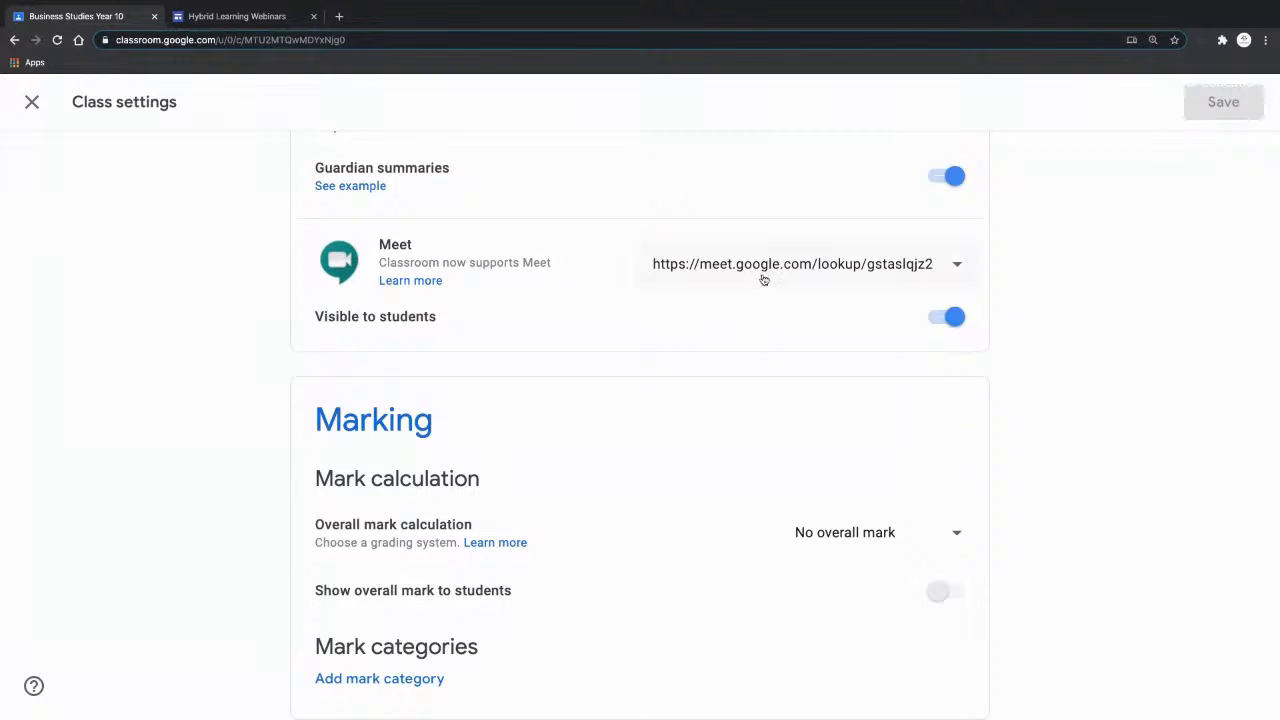
left_click(950, 318)
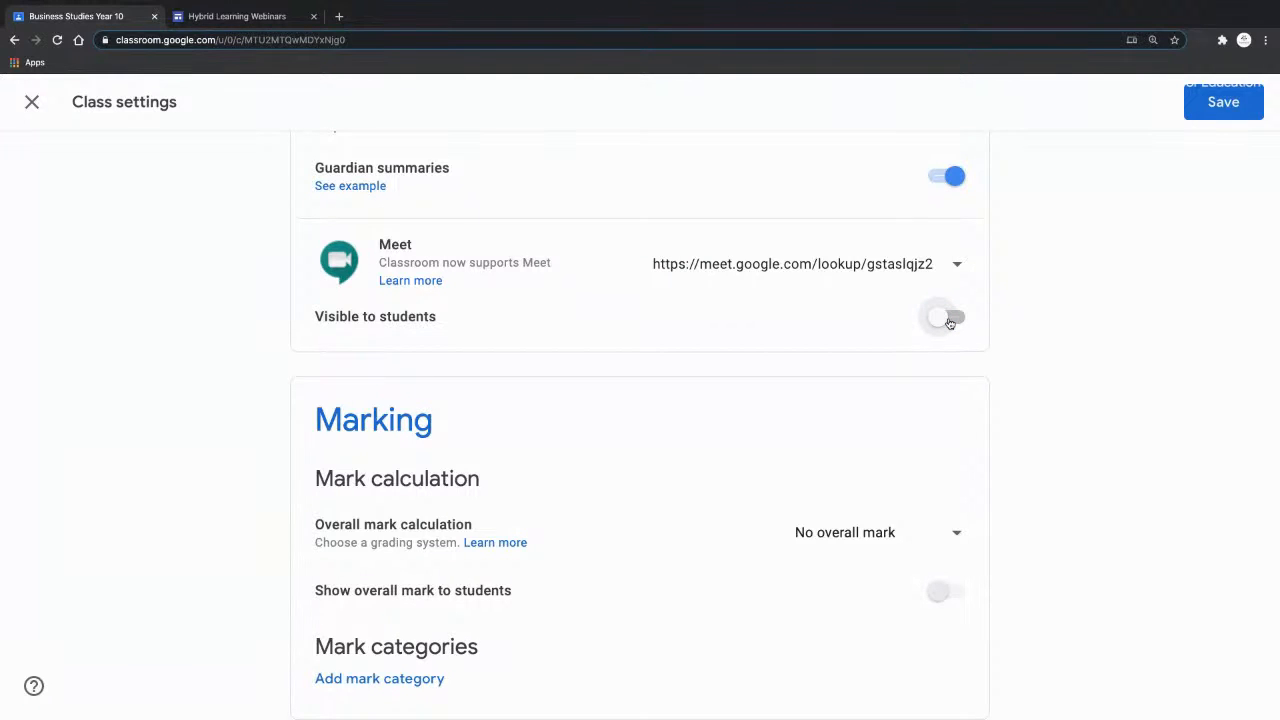
left_click(950, 320)
left_click(957, 265)
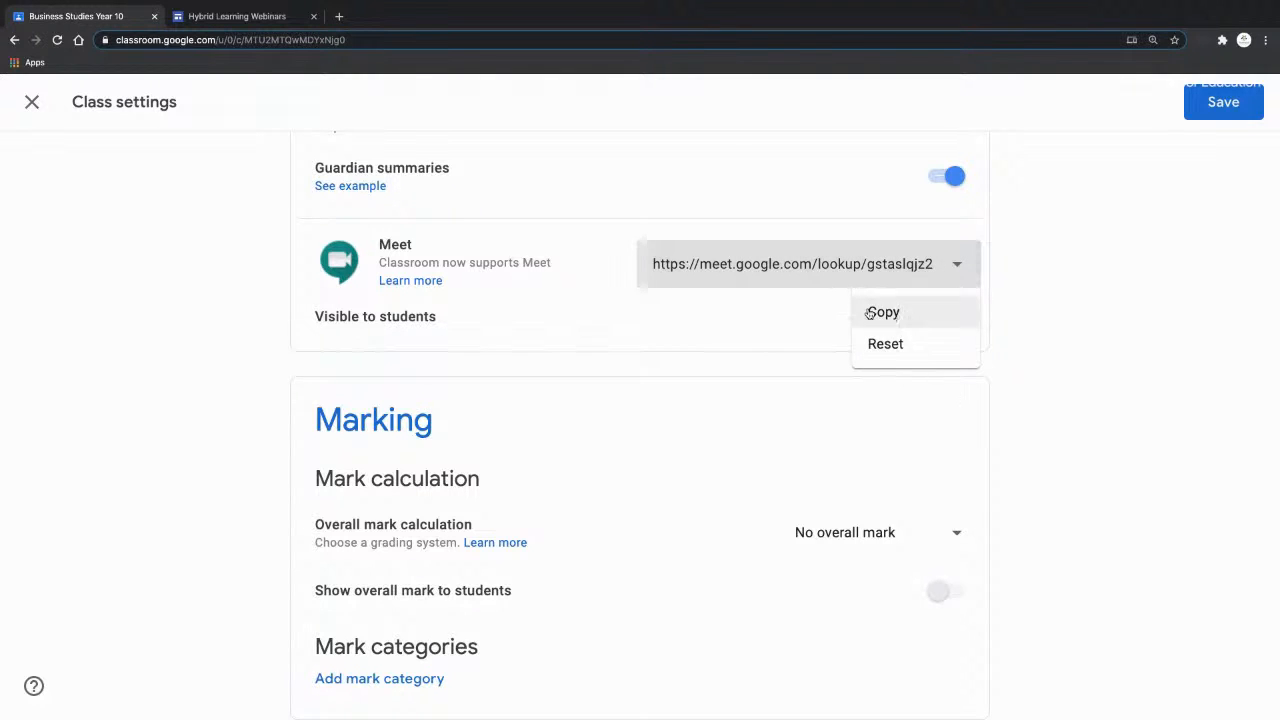
left_click(1095, 287)
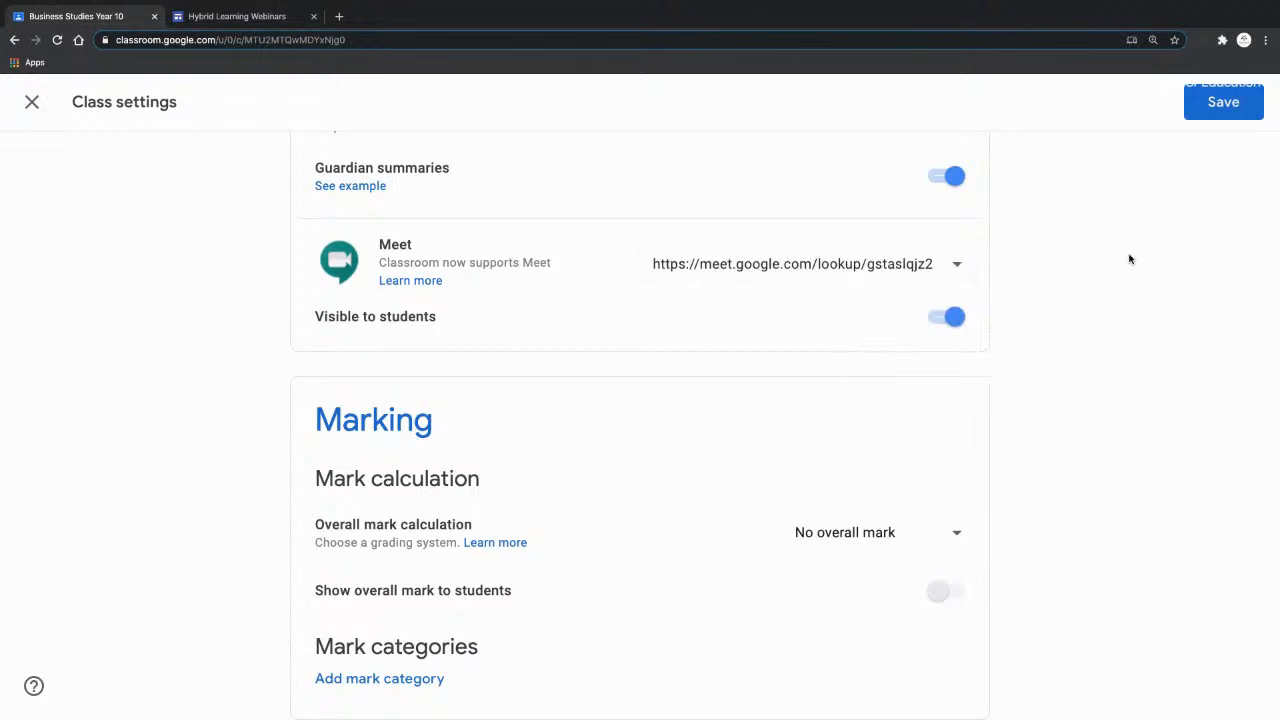
left_click(32, 102)
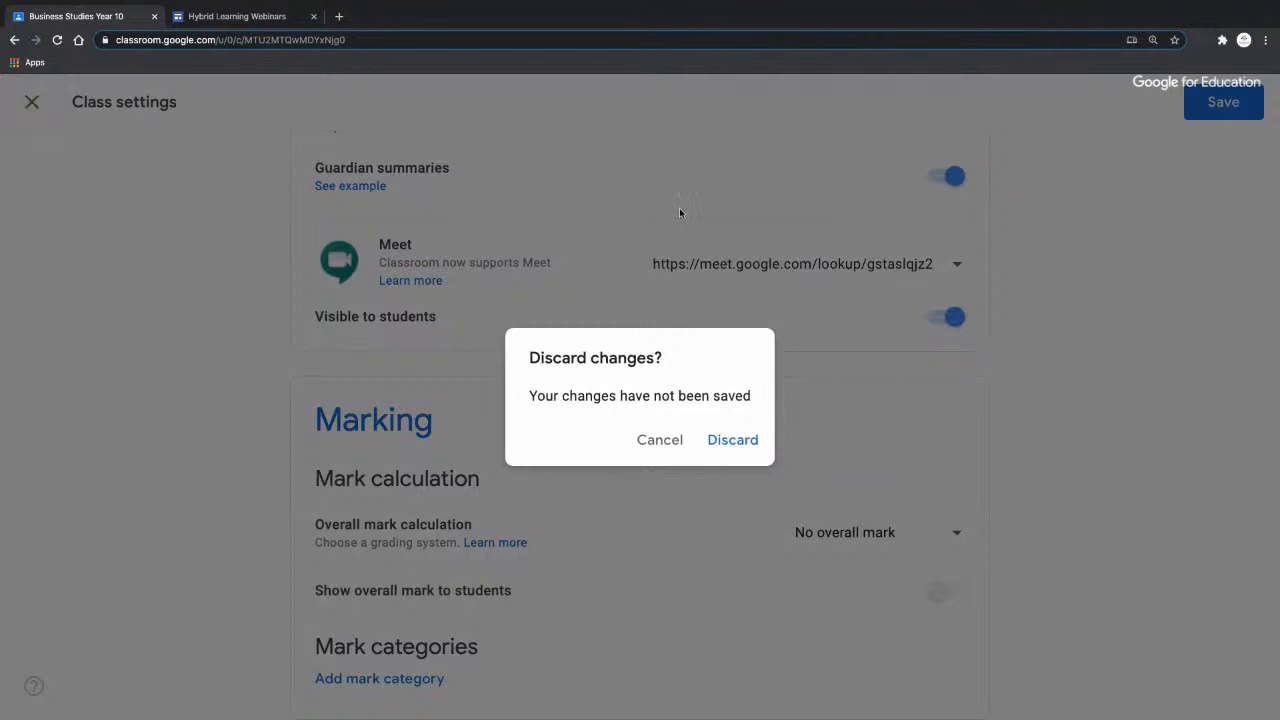
left_click(732, 440)
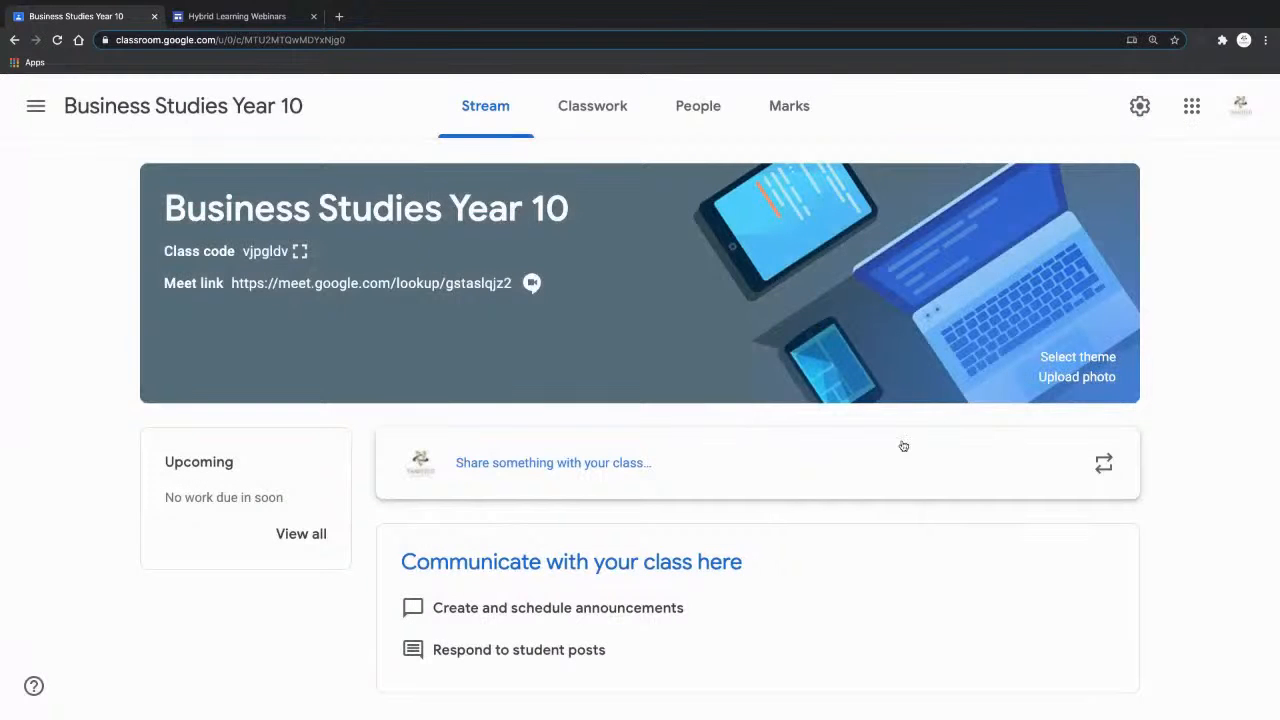
Open the class's Meet link, join the video meeting, and dismiss the invitation details
left_click(432, 285)
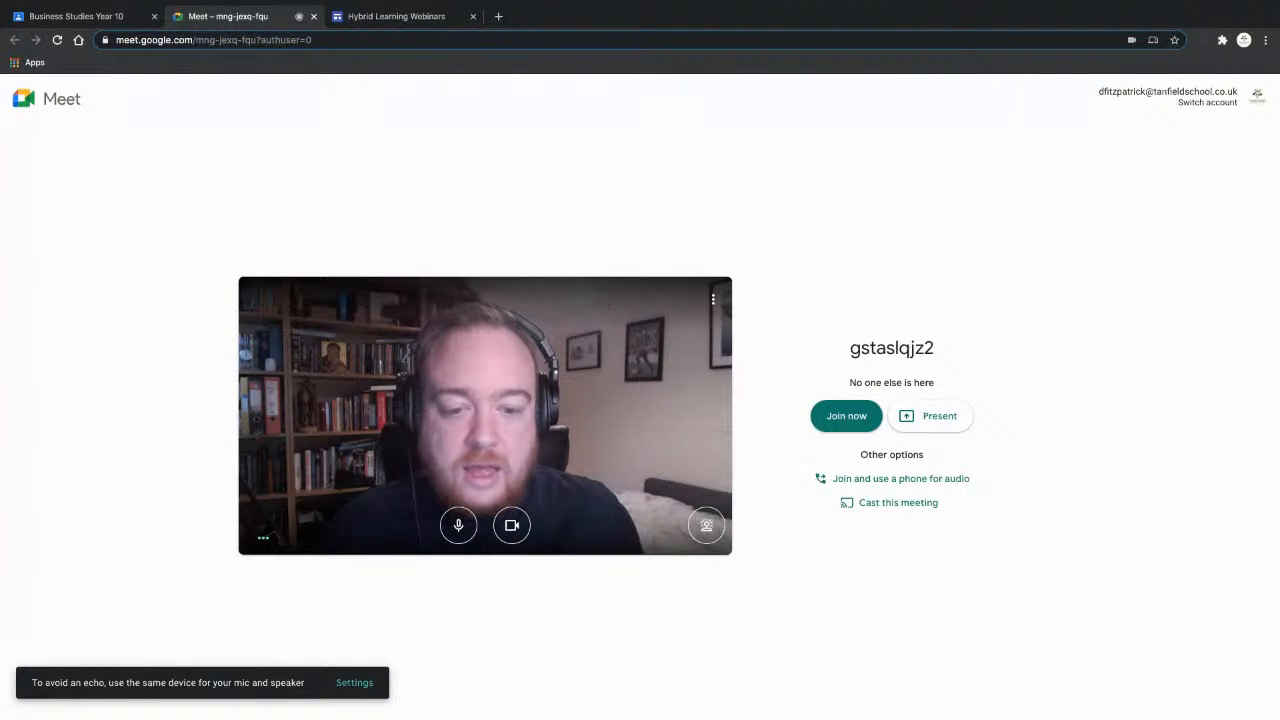
left_click(848, 427)
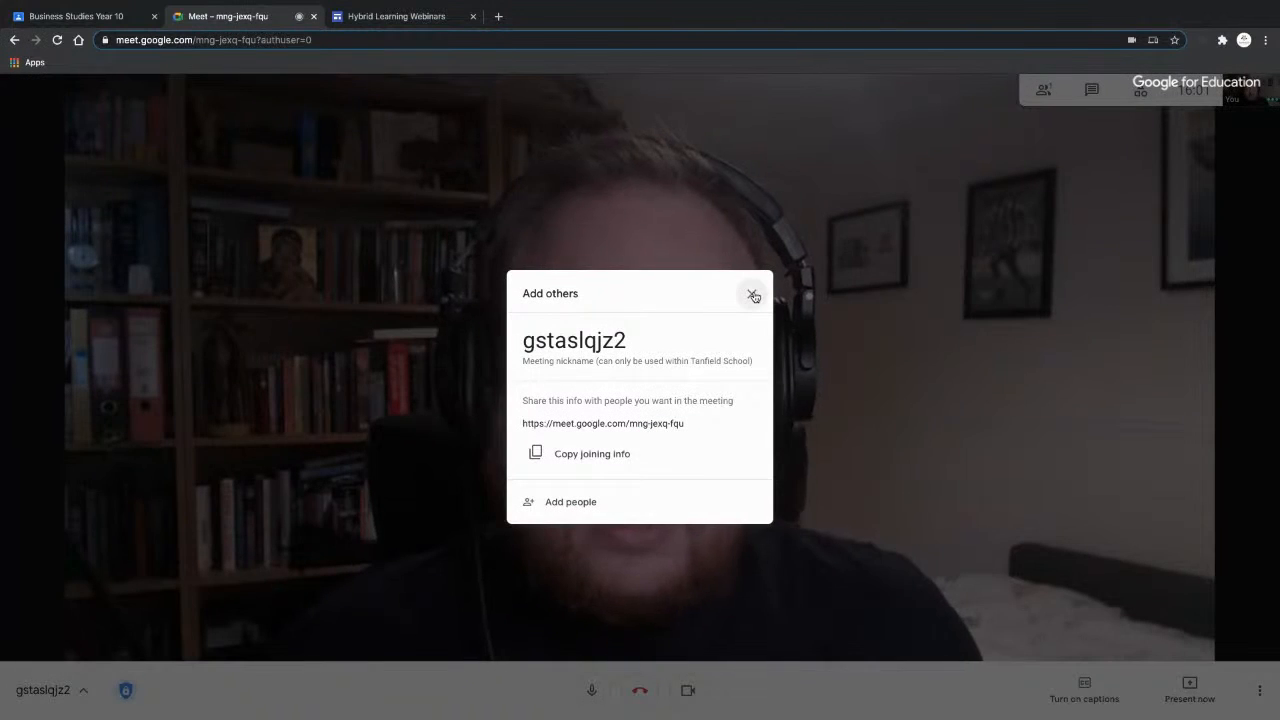
left_click(752, 292)
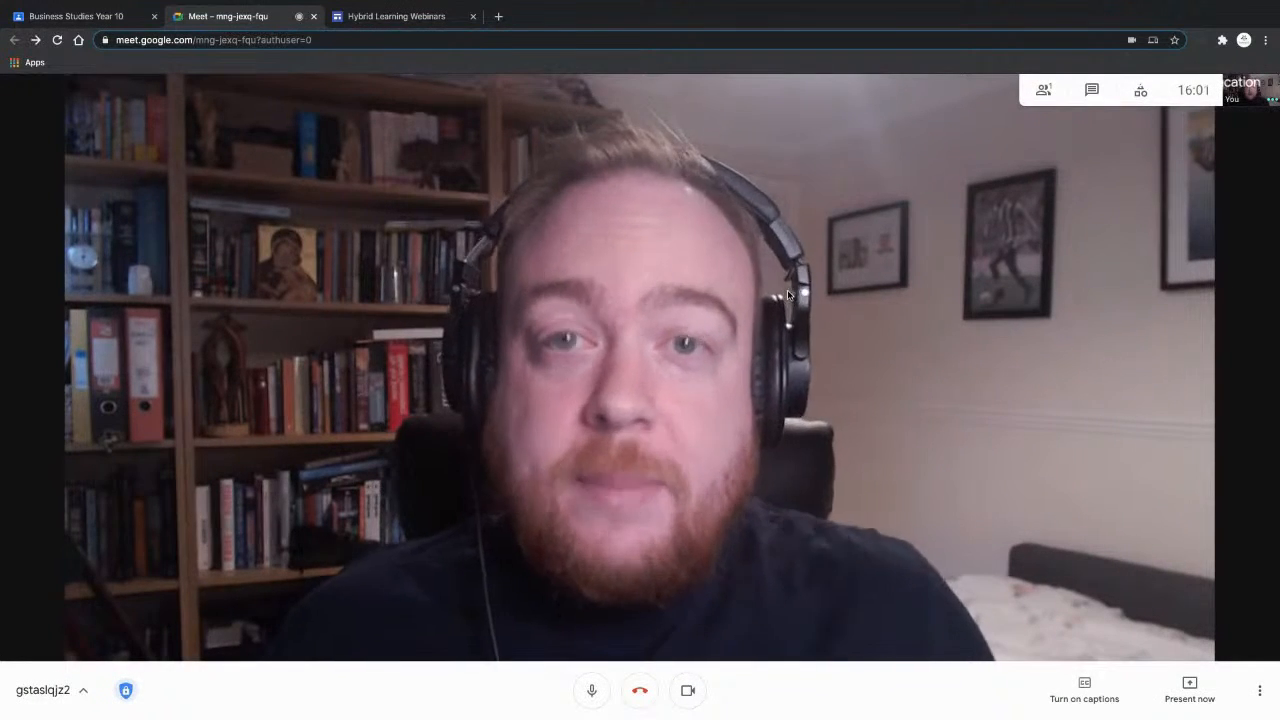